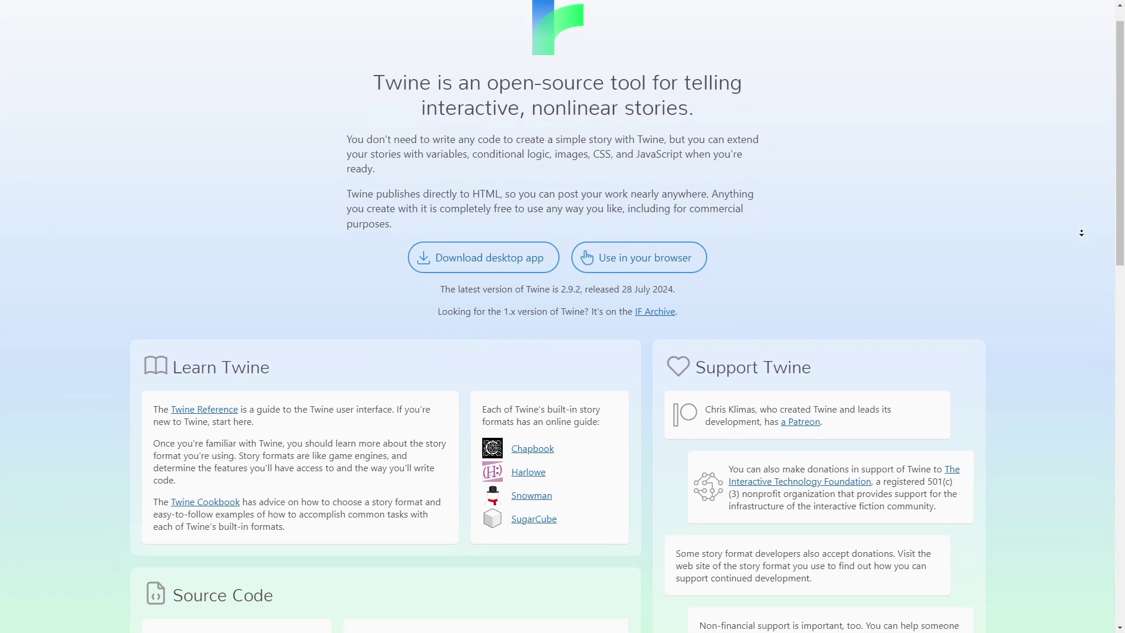
Step: Look through the Twine home page's learning, source code, support, community and sample works sections
scroll(1082, 234, "down", 2)
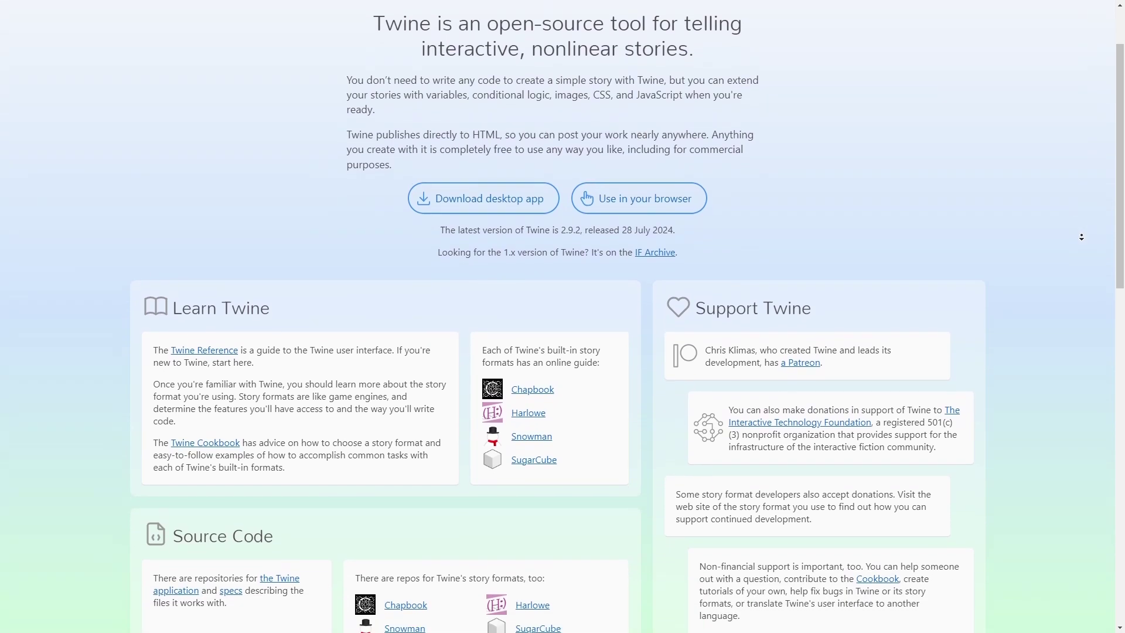
scroll(1081, 238, "down", 3)
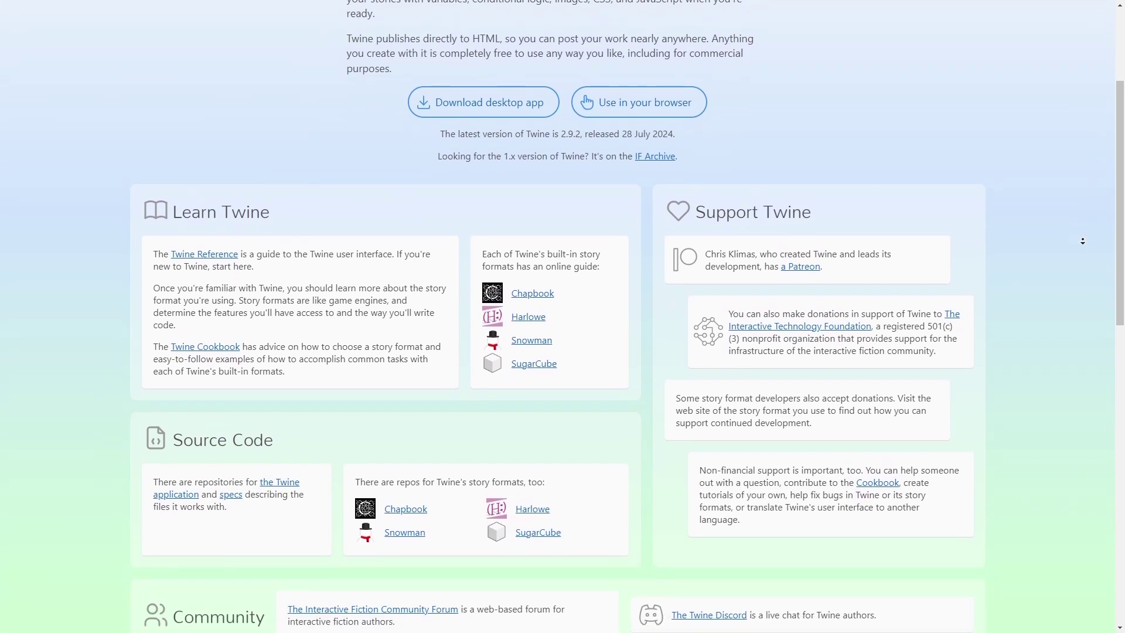
scroll(1083, 241, "down", 3)
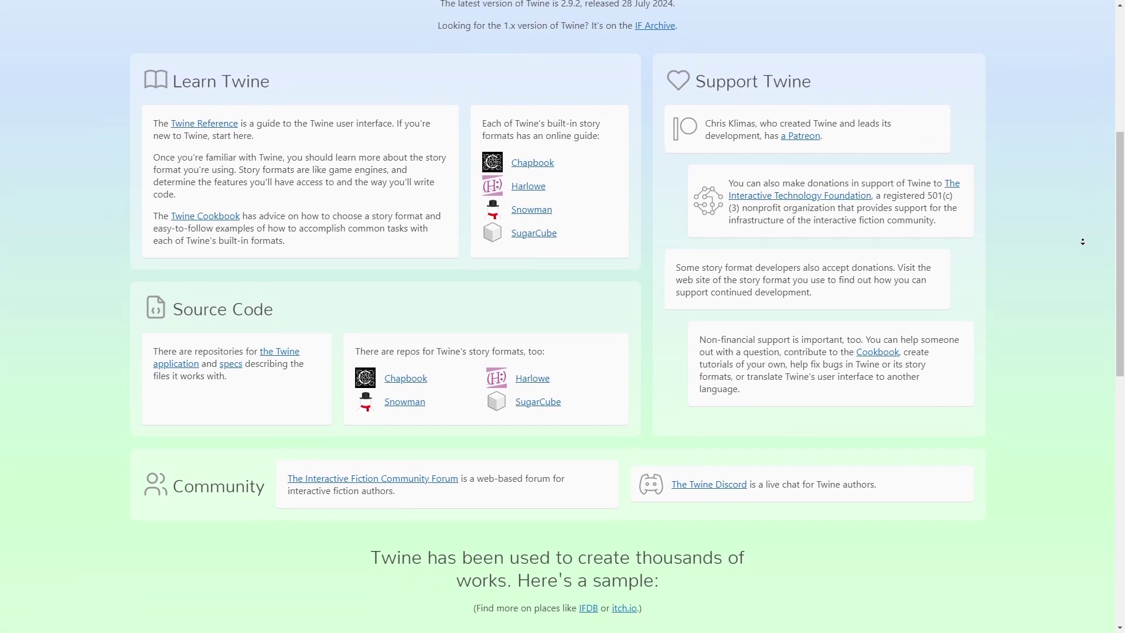
scroll(1083, 241, "down", 3)
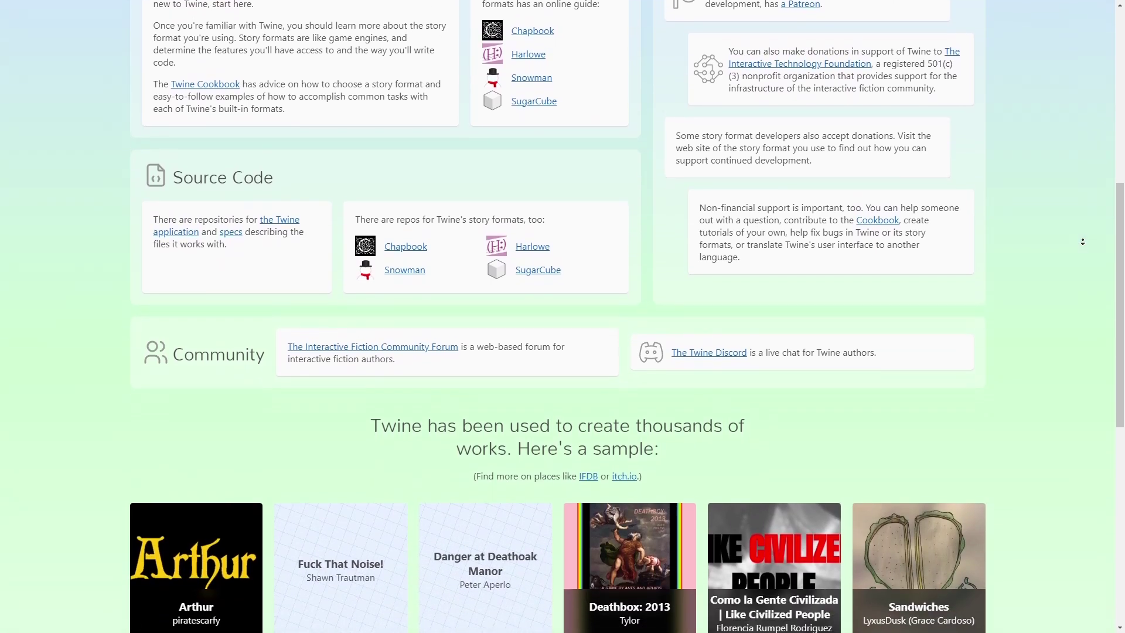
scroll(1082, 242, "down", 3)
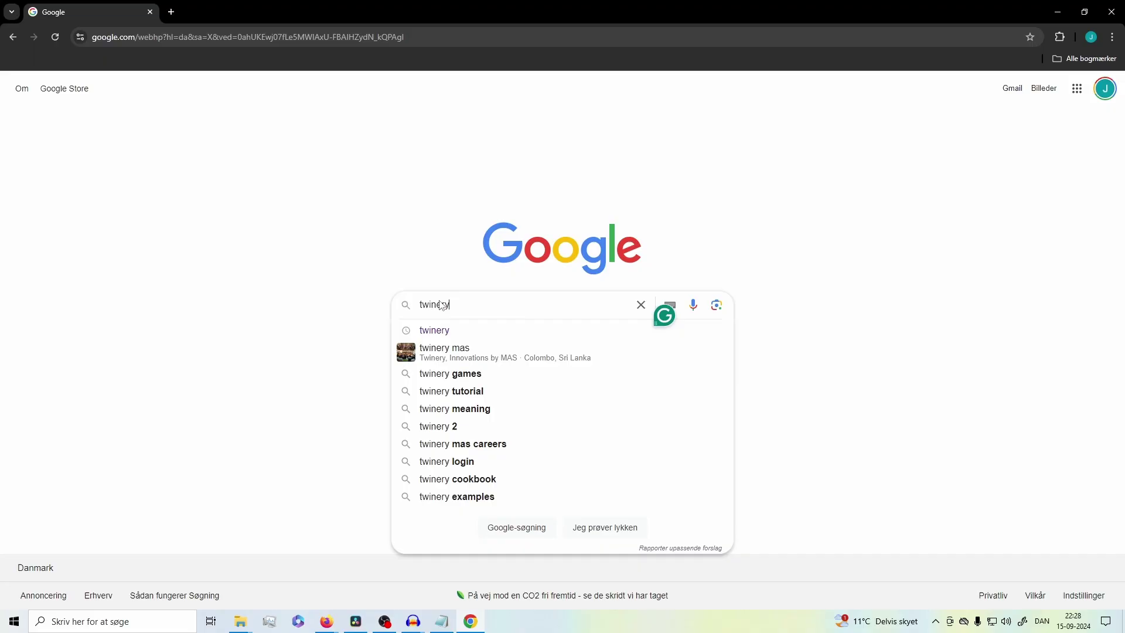
Step: Search Google for twinery, and open the desktop app downloads from the Twine website
key("Return")
left_click(210, 200)
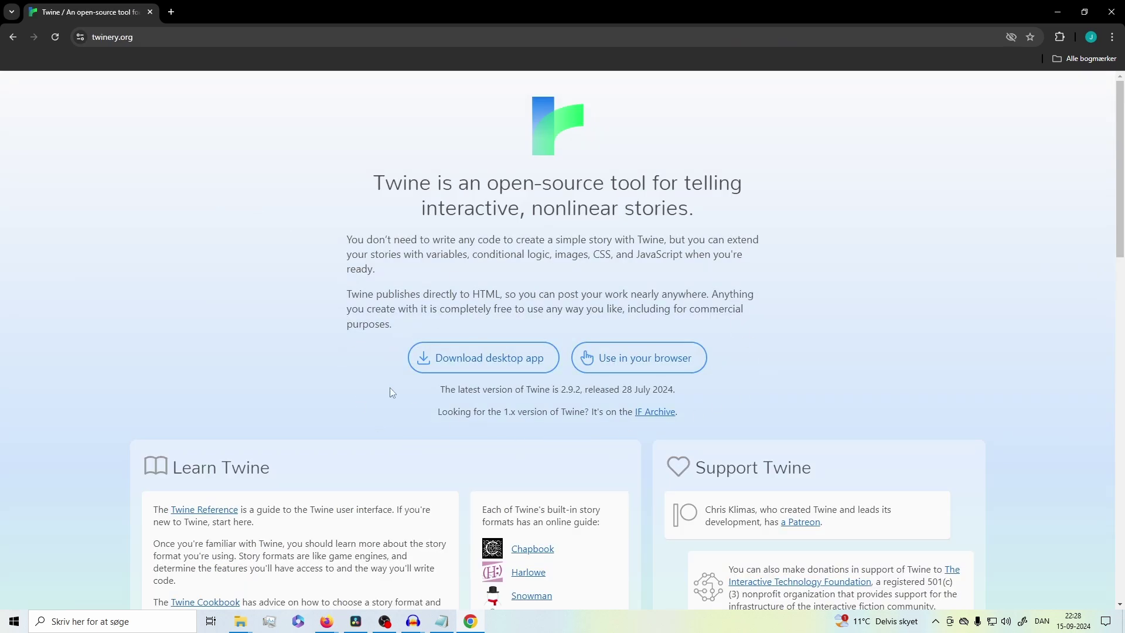
left_click(482, 360)
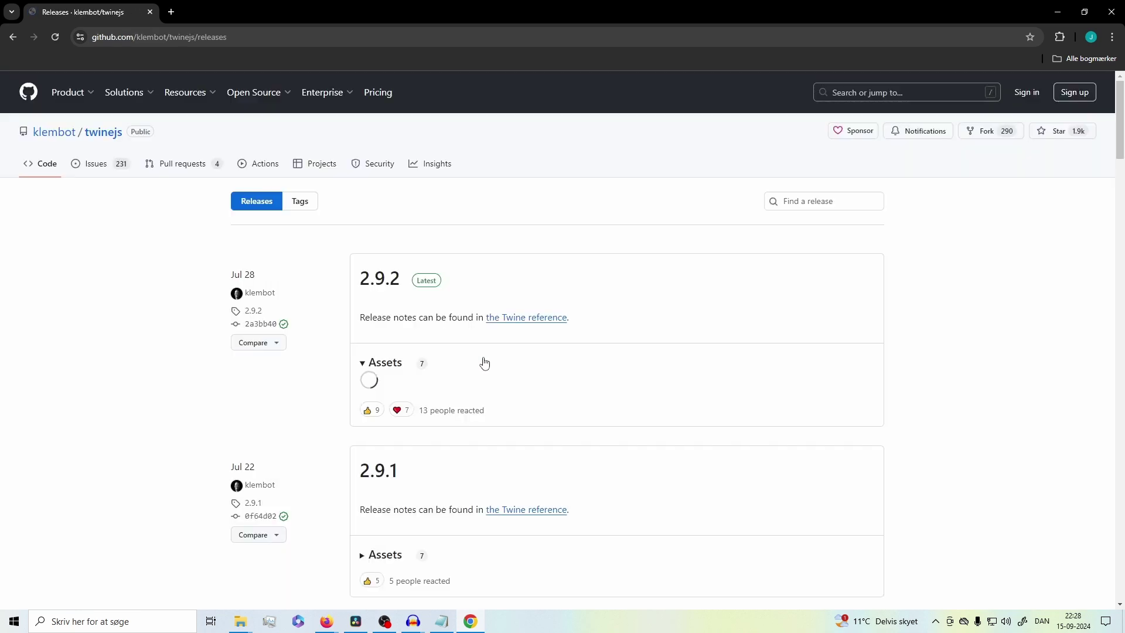
Step: Download Twine-2.9.2-Windows.exe from the 2.9.2 release and finish the installation with the option to run Twine enabled
scroll(404, 324, "down", 1)
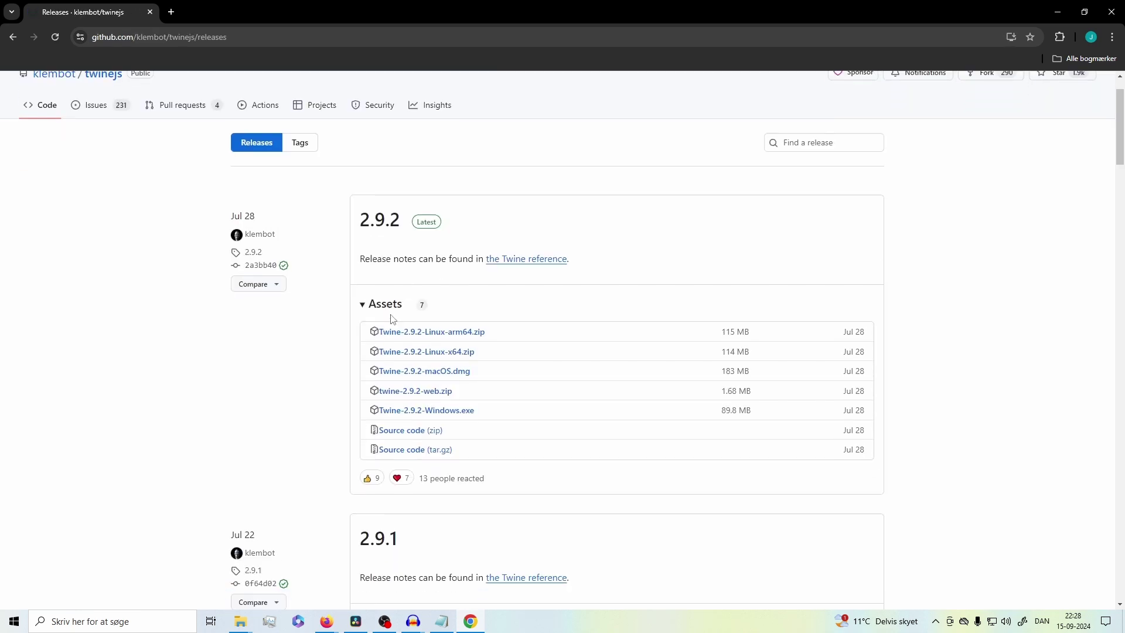
scroll(392, 318, "down", 1)
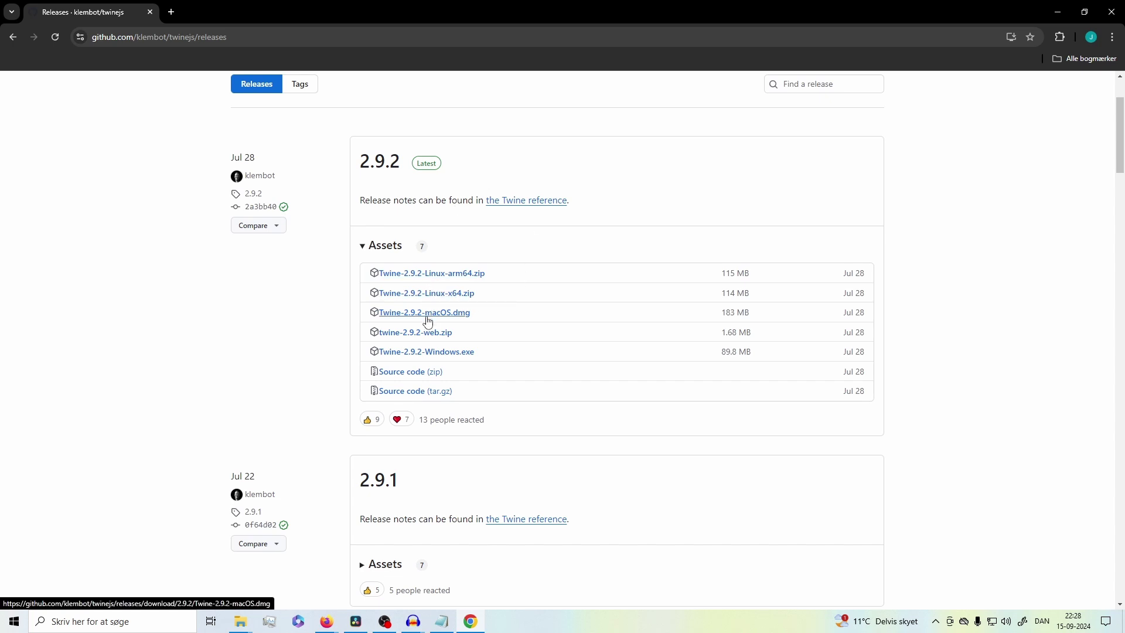
left_click(405, 351)
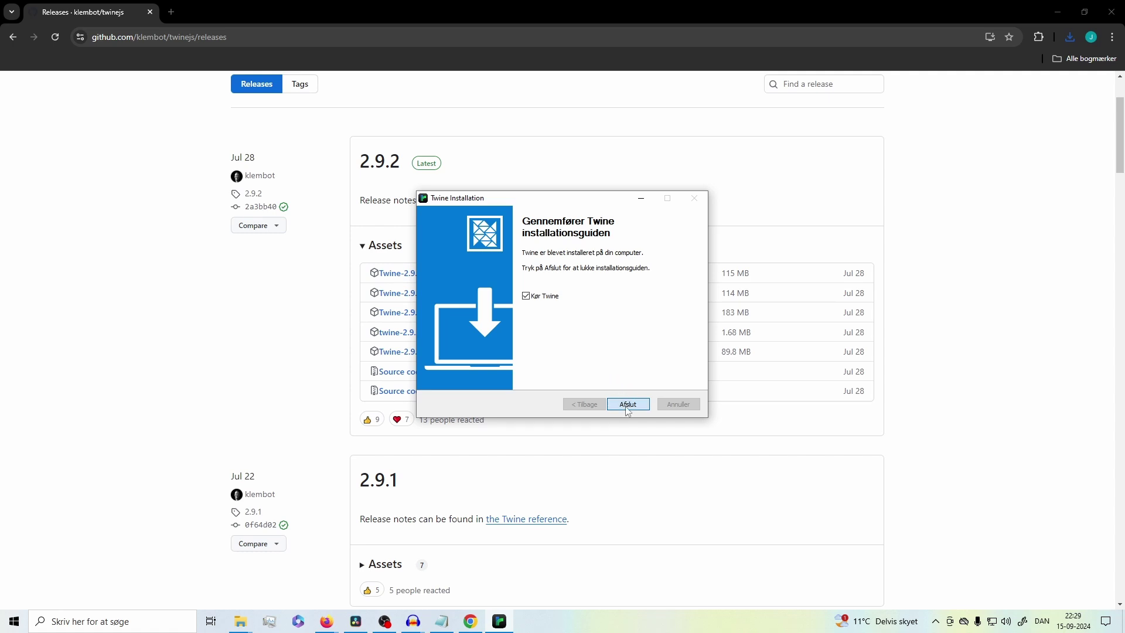
left_click(627, 406)
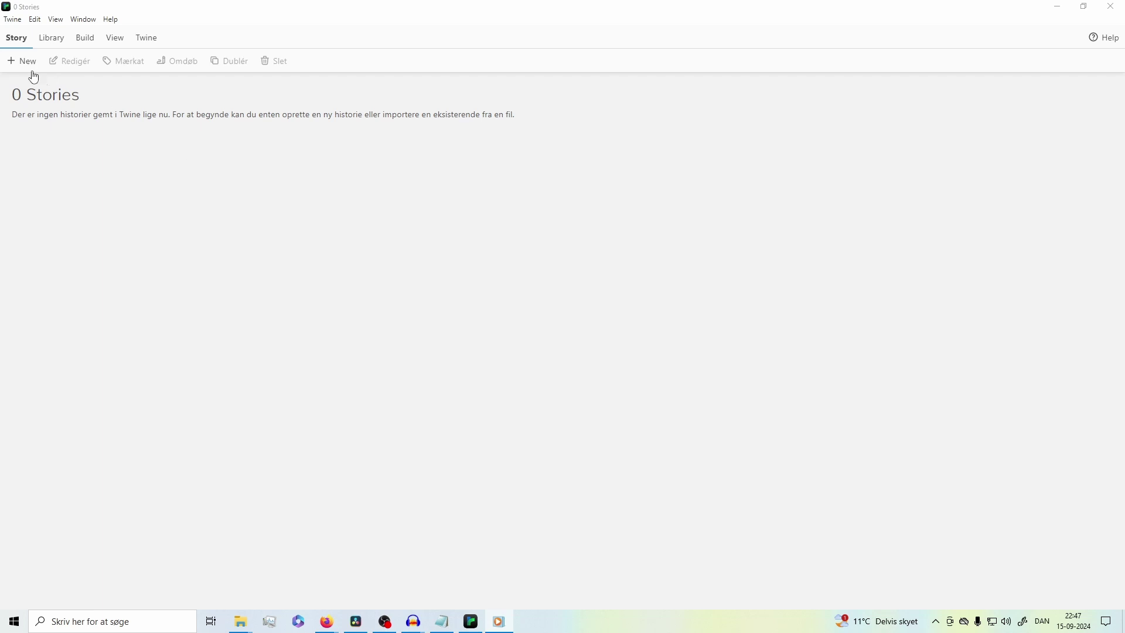
Step: Create a new story named "COOOL Story!!"
left_click(24, 65)
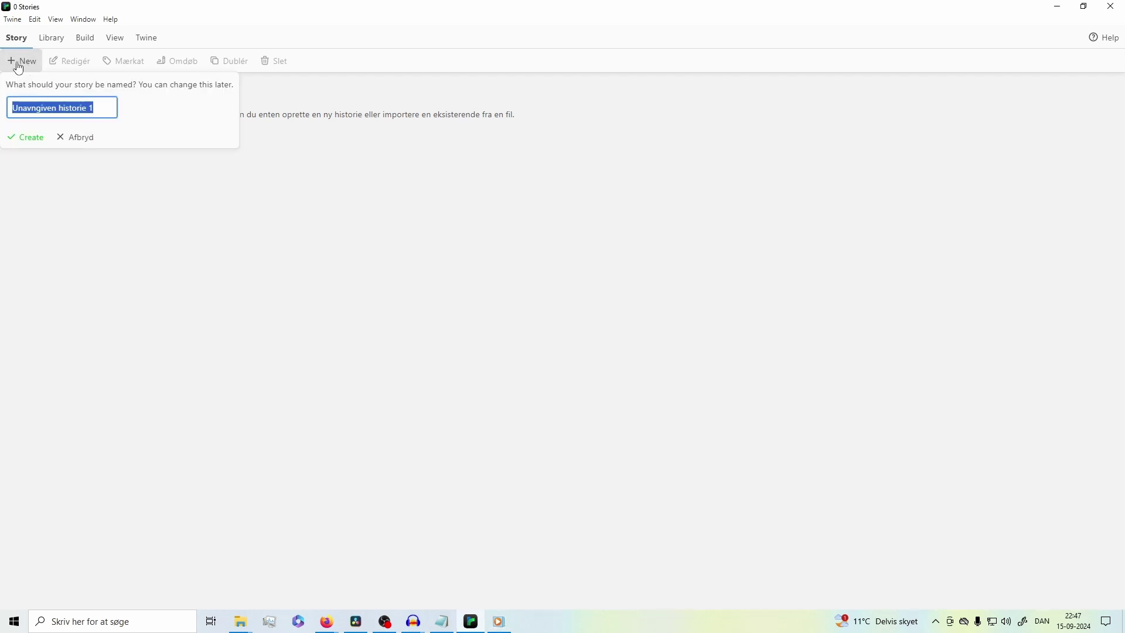
type("COOOL Story!!")
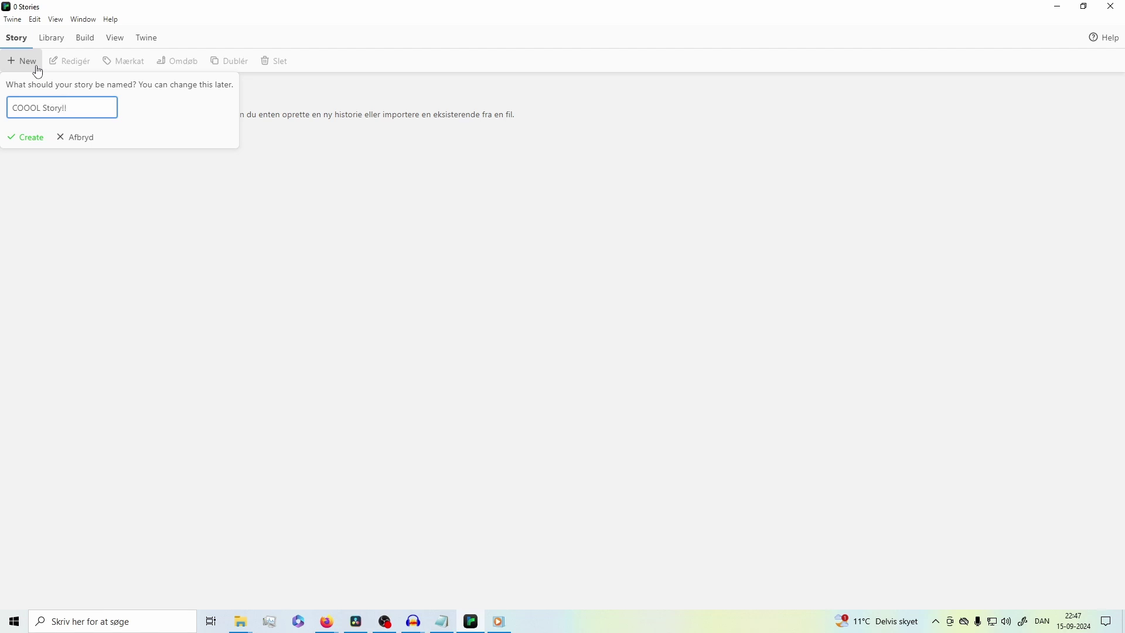
left_click(27, 144)
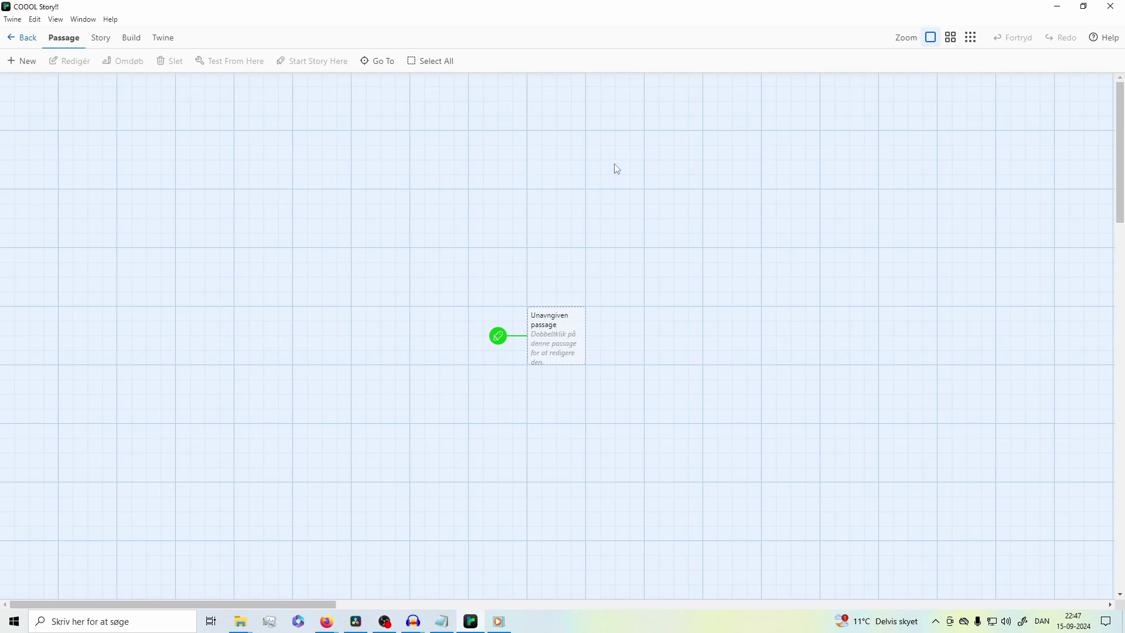
Step: Write "You just entered a noisy tavern. Do you [[Buy a drink]] or [[Listen to gossip]]?" in the starting passage
left_click(556, 335)
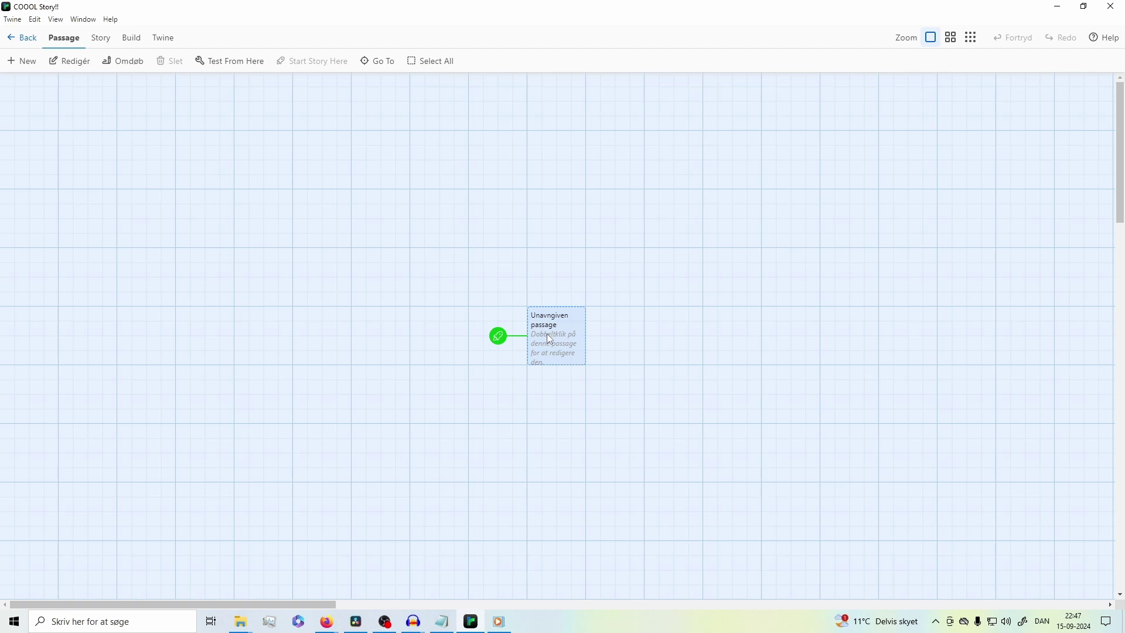
double_click(547, 333)
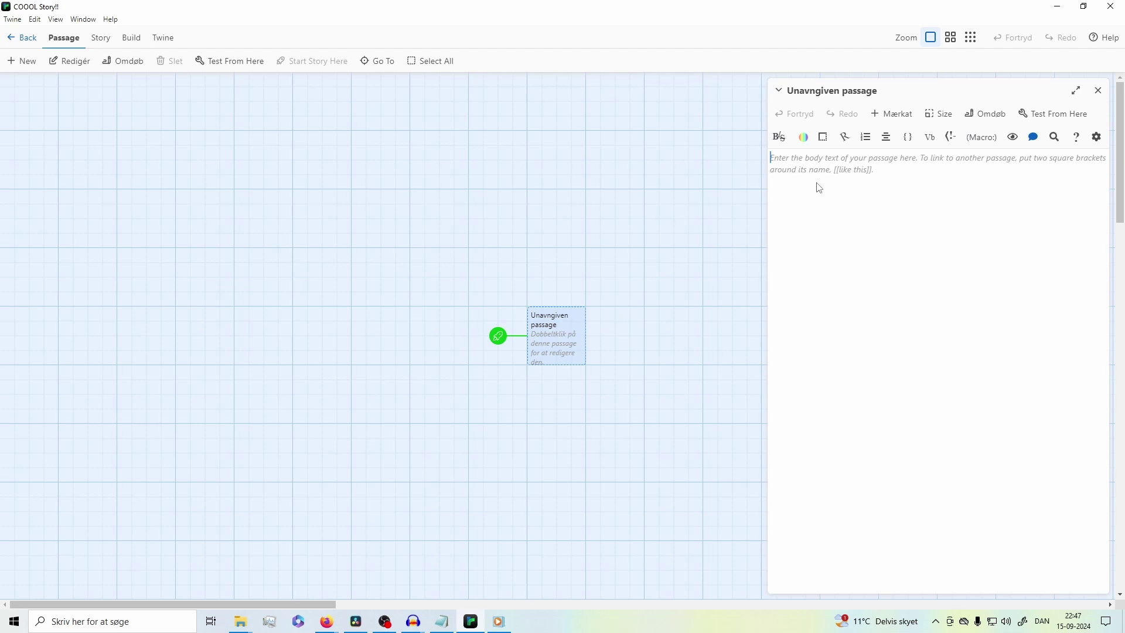
type("E")
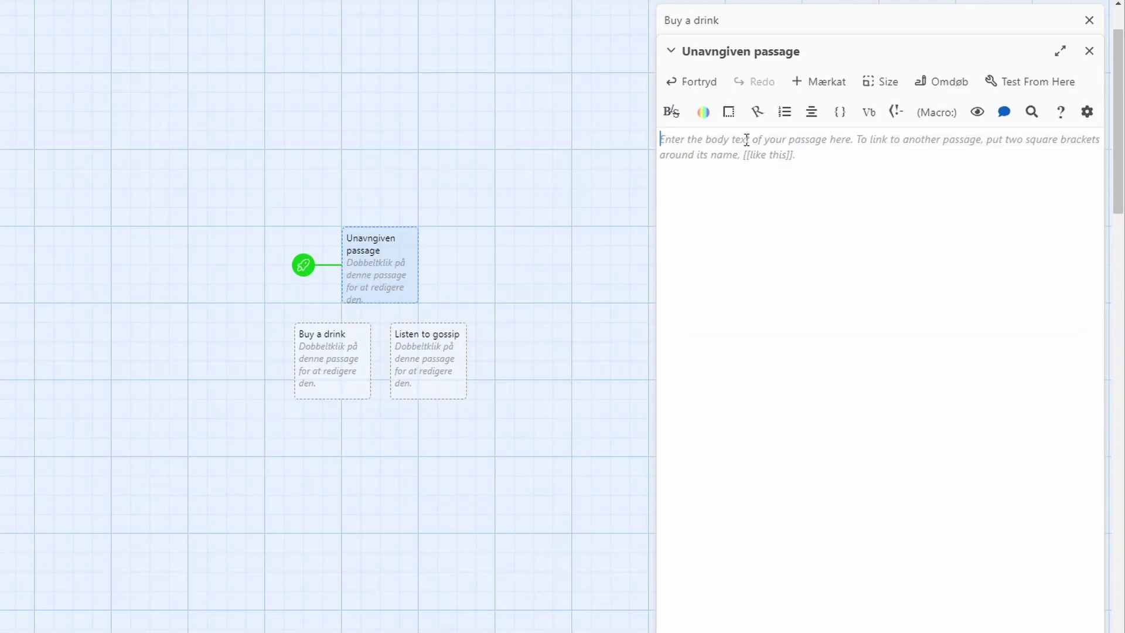
left_click(703, 150)
type("You just entered a noisy tavern. Do you [[Buy a drink]] or [[Listen to gossip]]?")
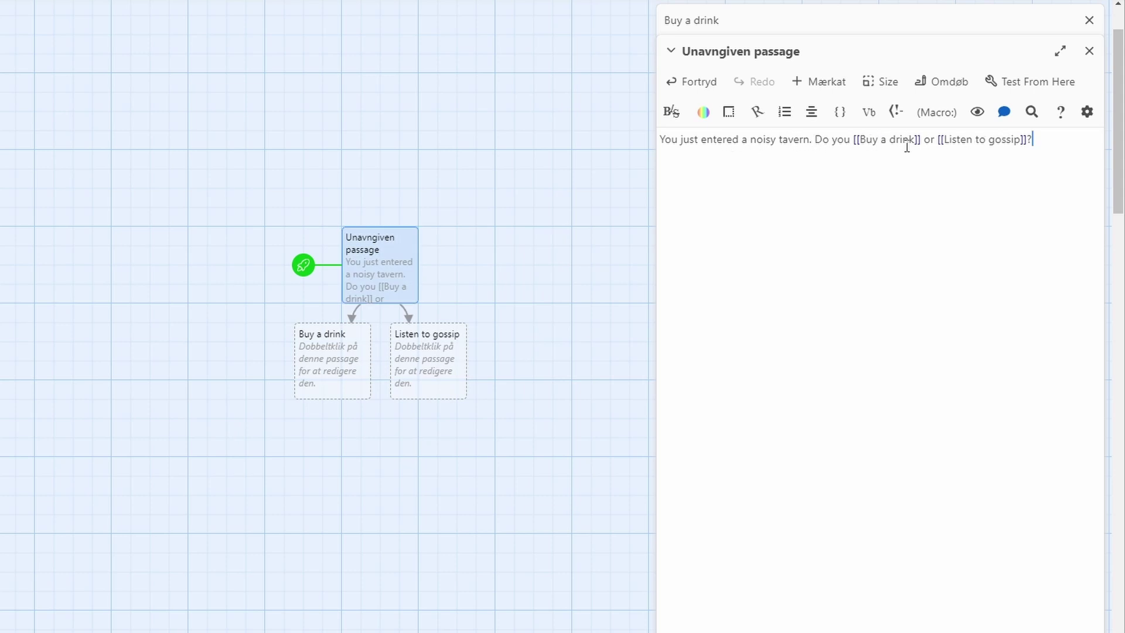
Step: Style the [[Buy a drink]] link in the starting passage with orange text and a rotation of 176 in x and 159 in y
left_click_drag(853, 139, 923, 143)
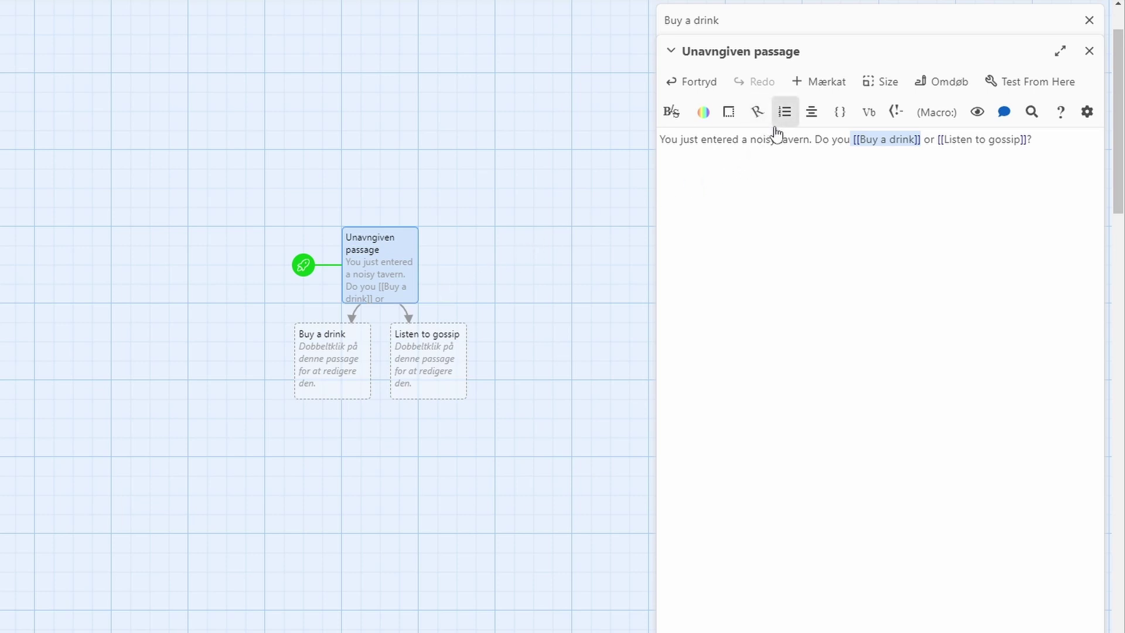
left_click(703, 114)
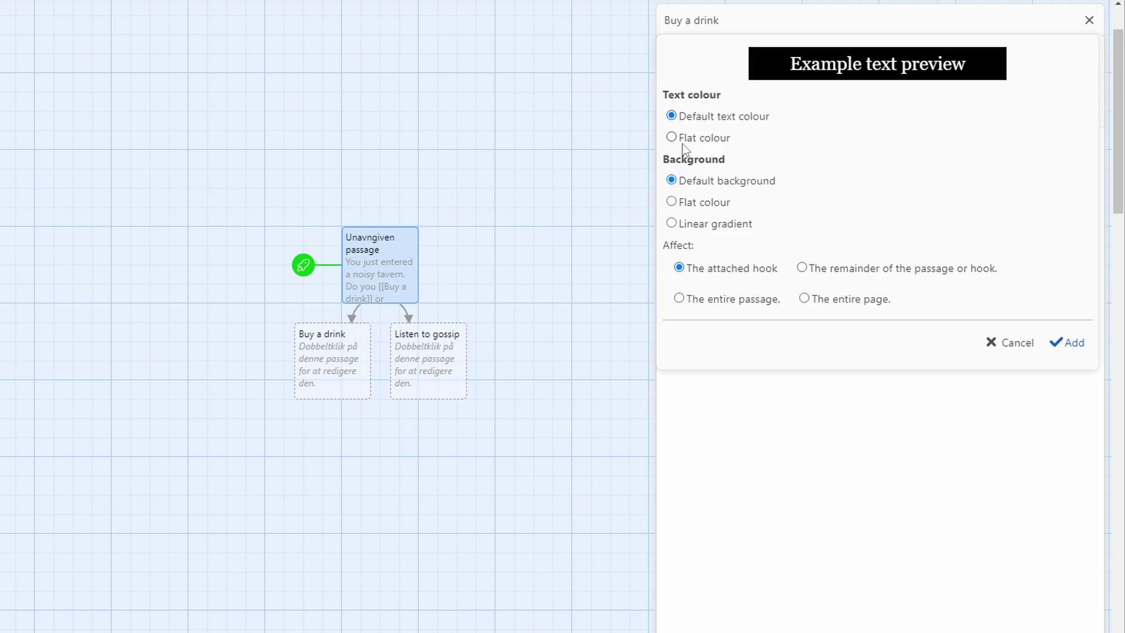
left_click(694, 139)
left_click(740, 166)
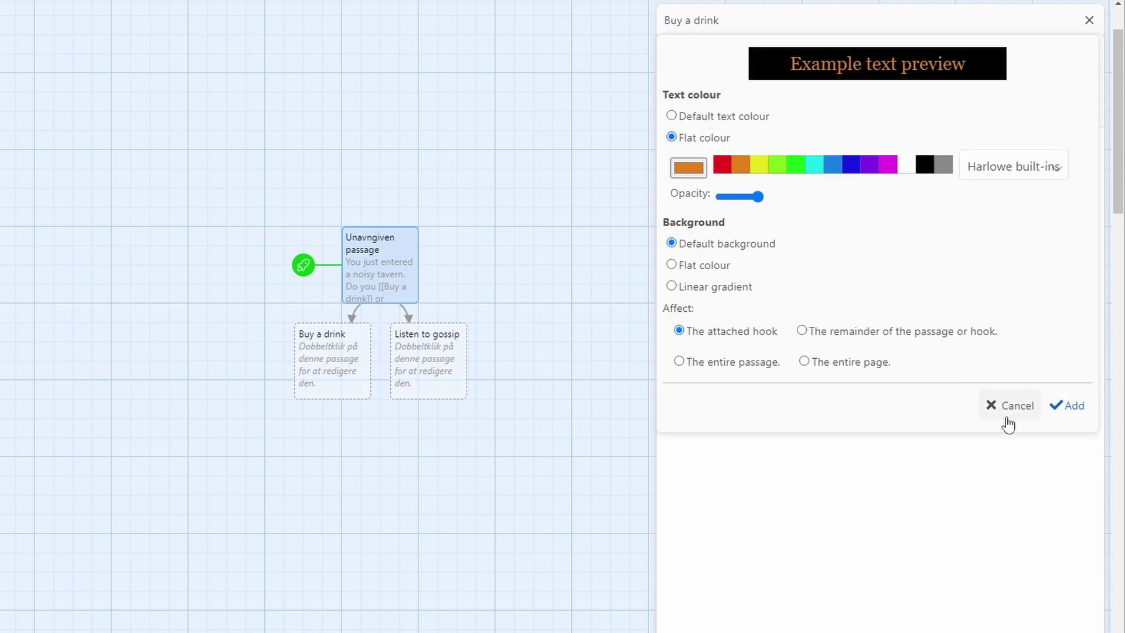
left_click(1068, 406)
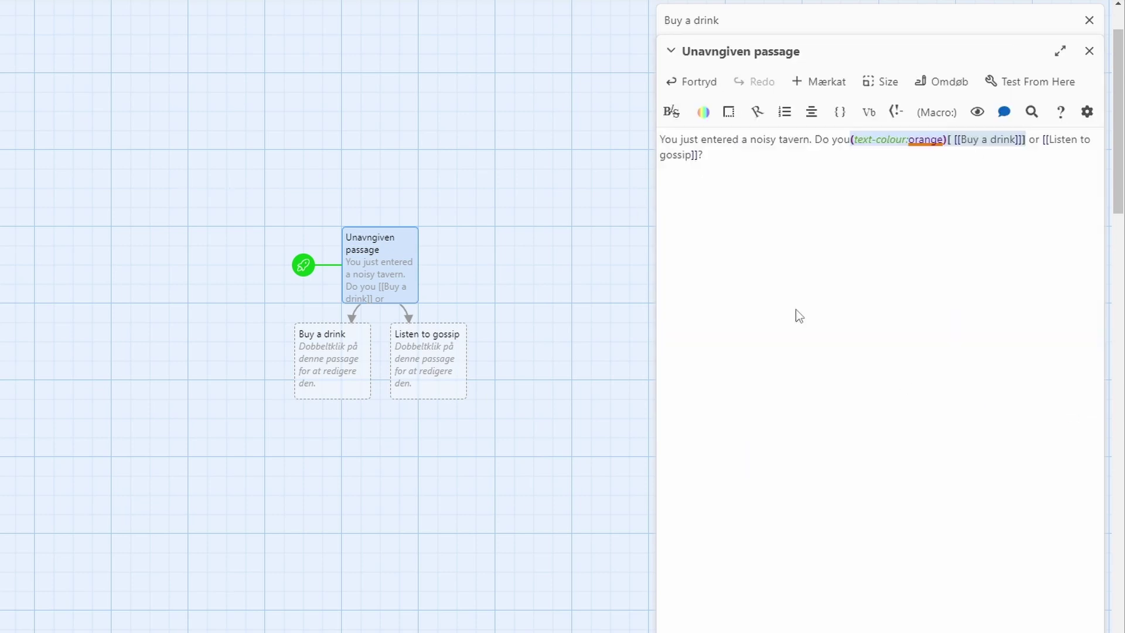
left_click(757, 111)
left_click(1068, 306)
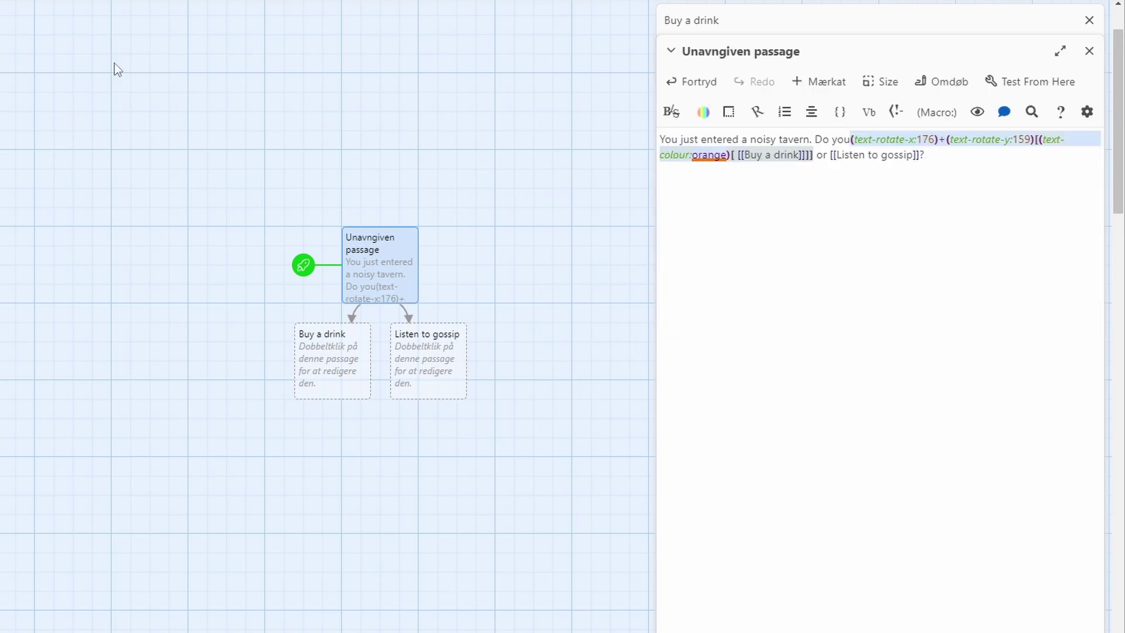
Step: Preview the starting passage in the browser and try its Buy a drink link
left_click(234, 58)
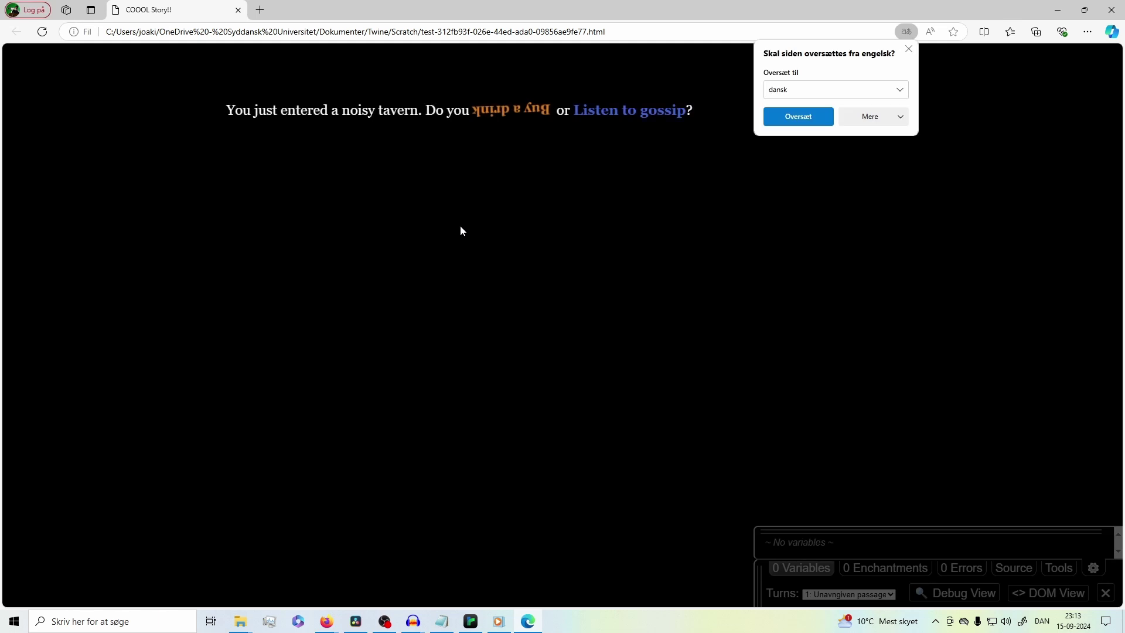
left_click(501, 118)
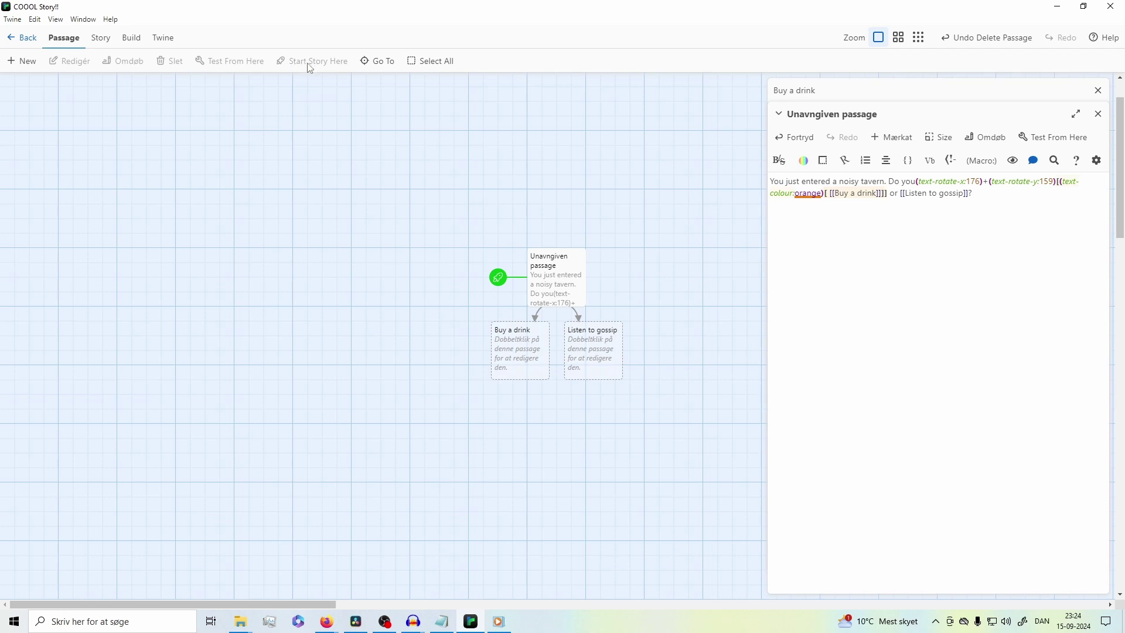
Step: Select the starting passage and launch a test of the story from it, dismissing the browser's translation offer
left_click(521, 349)
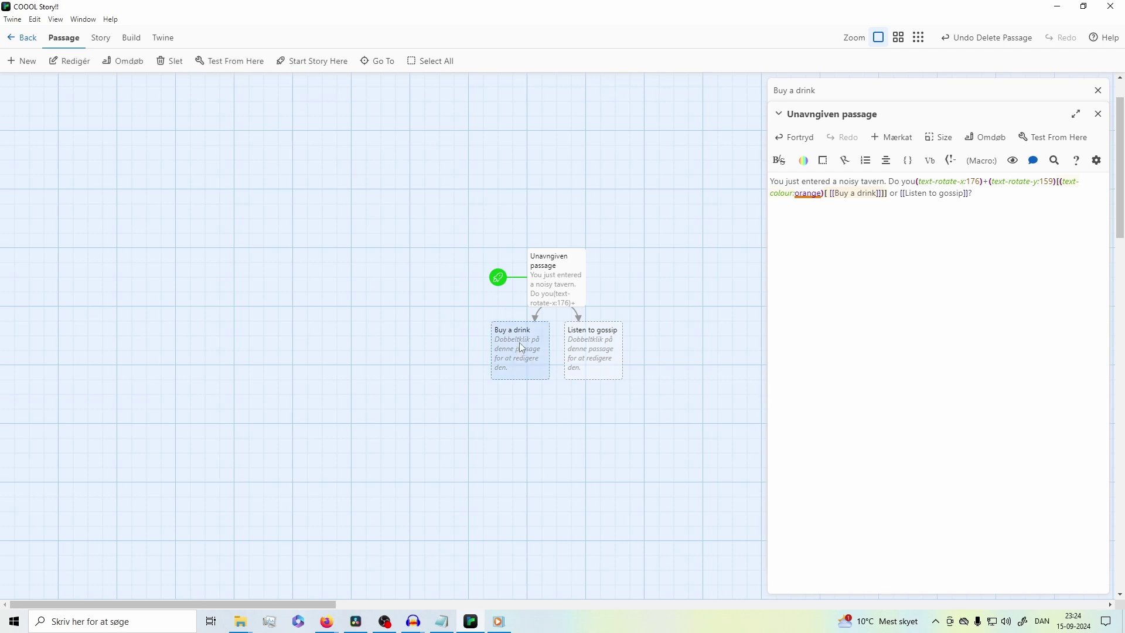
left_click(542, 290)
left_click(527, 352)
left_click(556, 284)
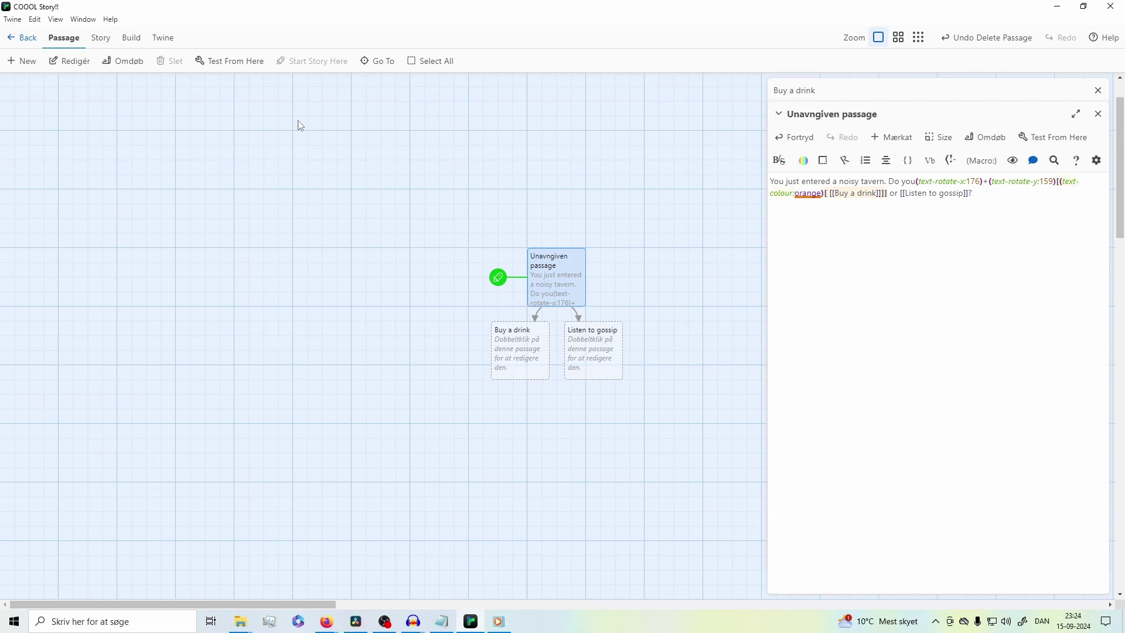
left_click(229, 64)
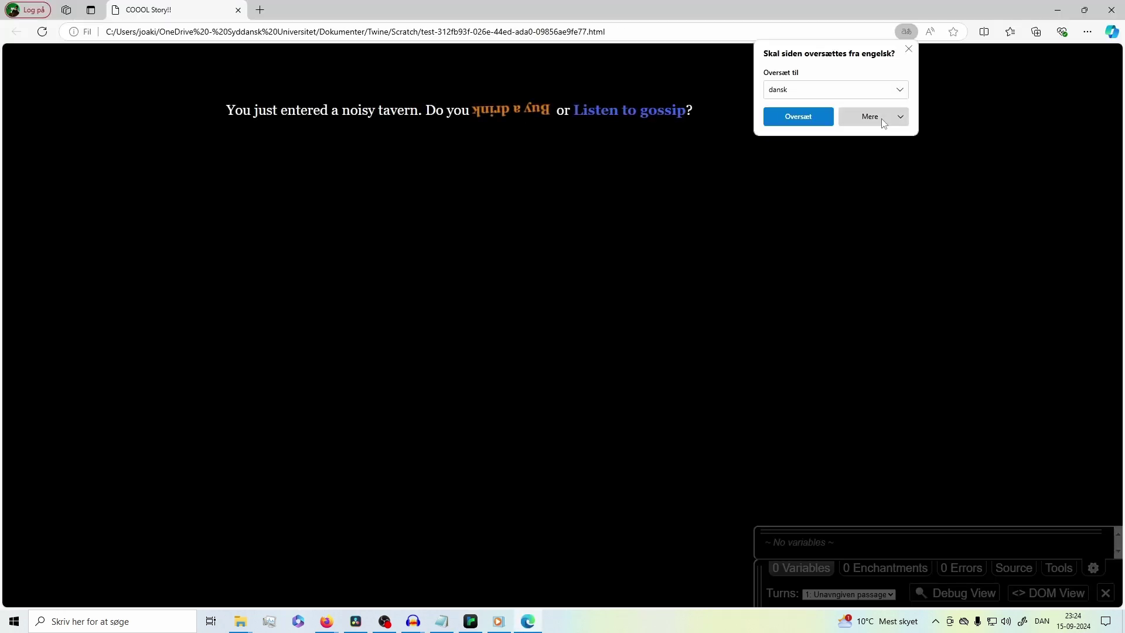
left_click(909, 49)
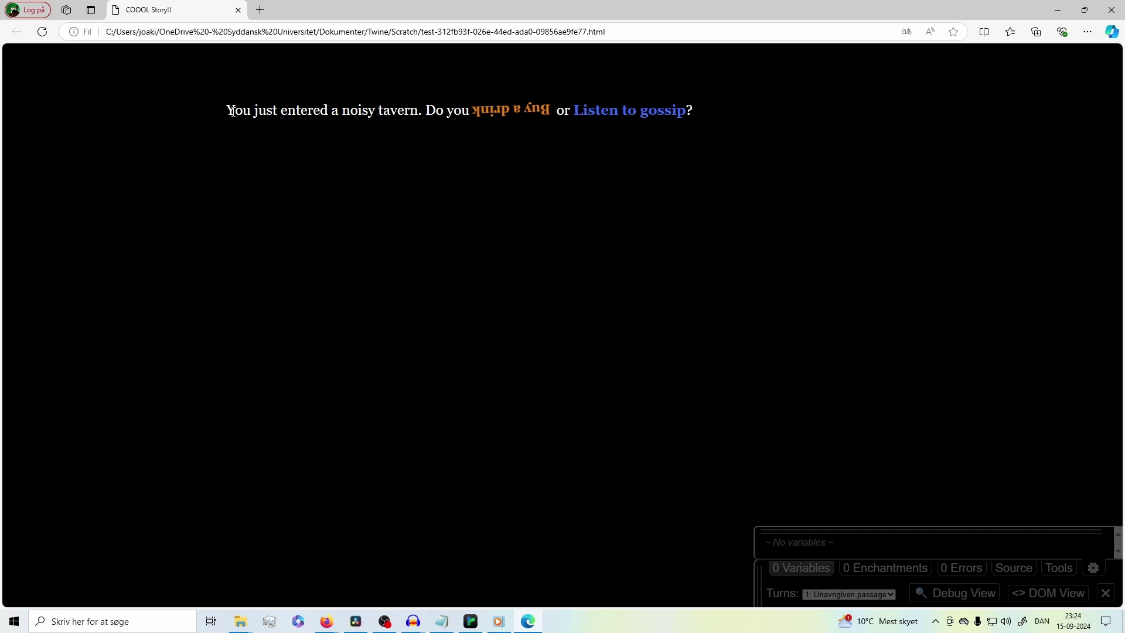
Step: Follow the Buy a drink link in the running story test and close the browser window
left_click_drag(232, 112, 427, 111)
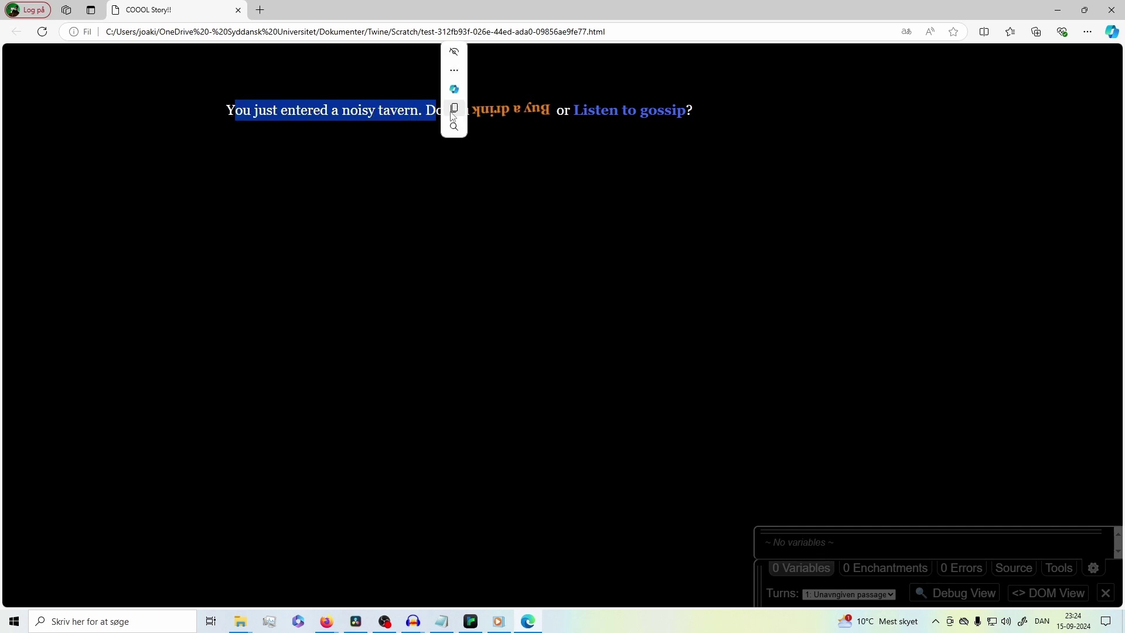
left_click(504, 127)
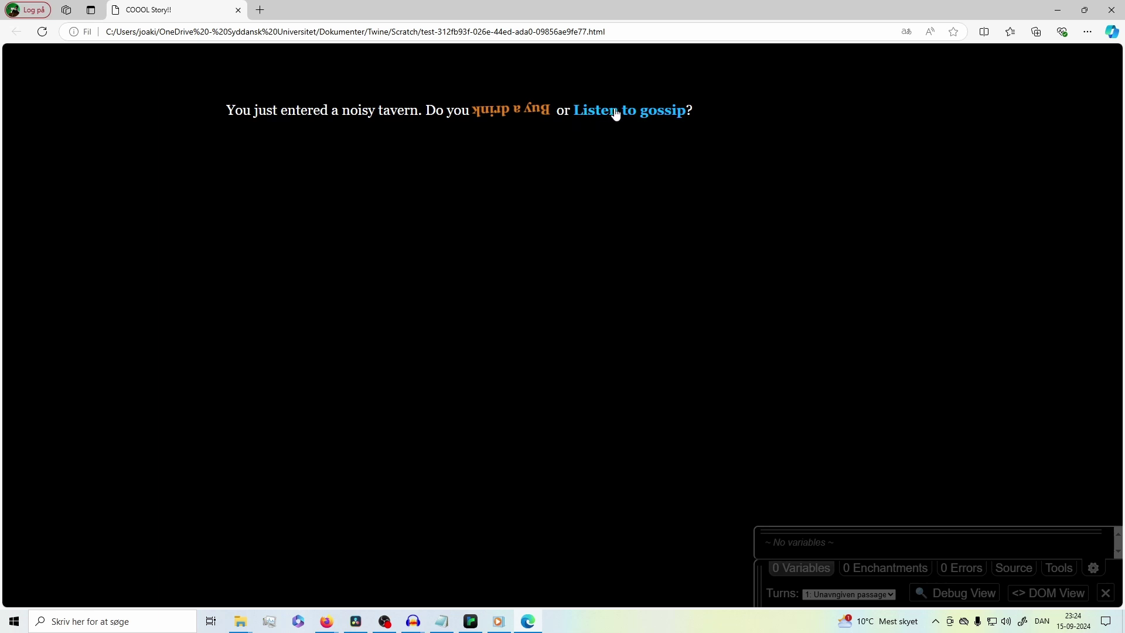
left_click(526, 111)
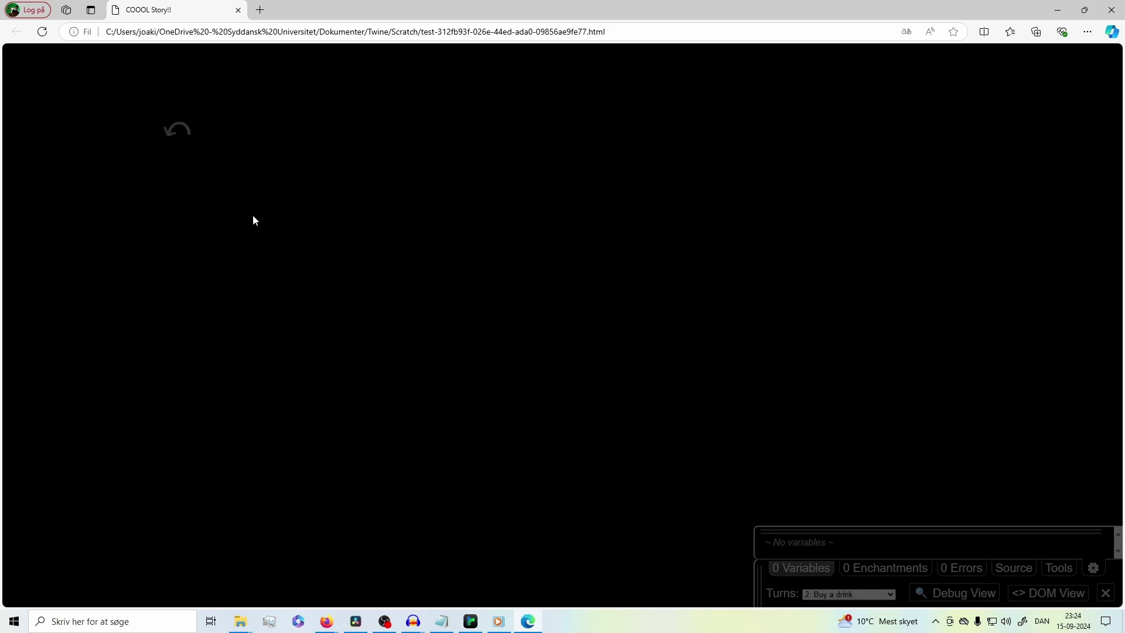
left_click(1111, 10)
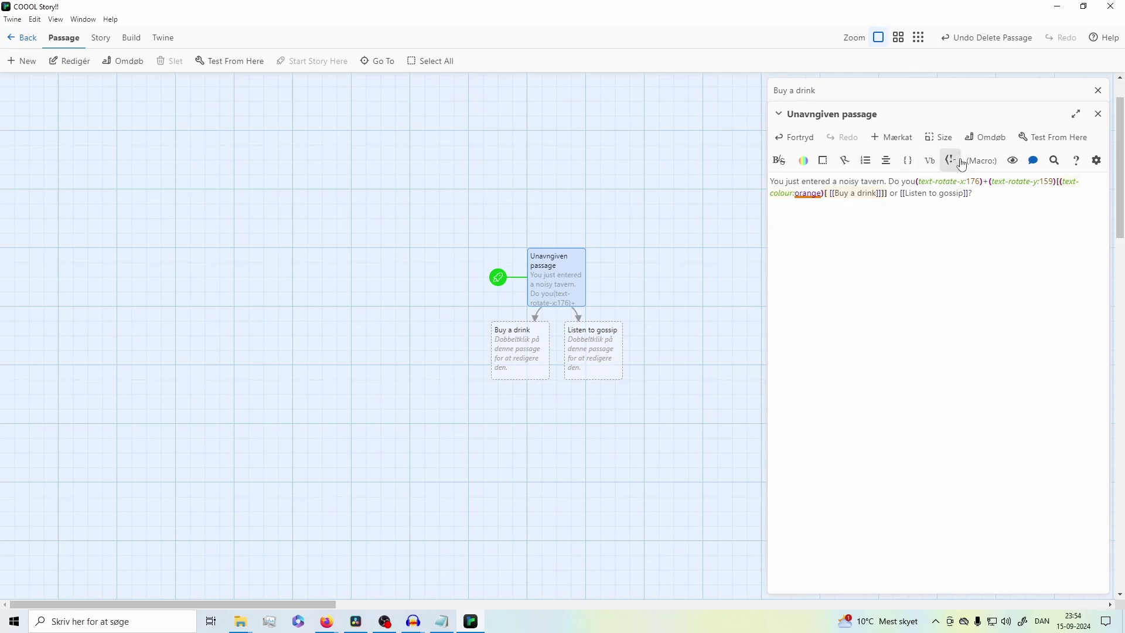
Step: Add a number variable named Coins with the value 5 to the starting passage
left_click(973, 165)
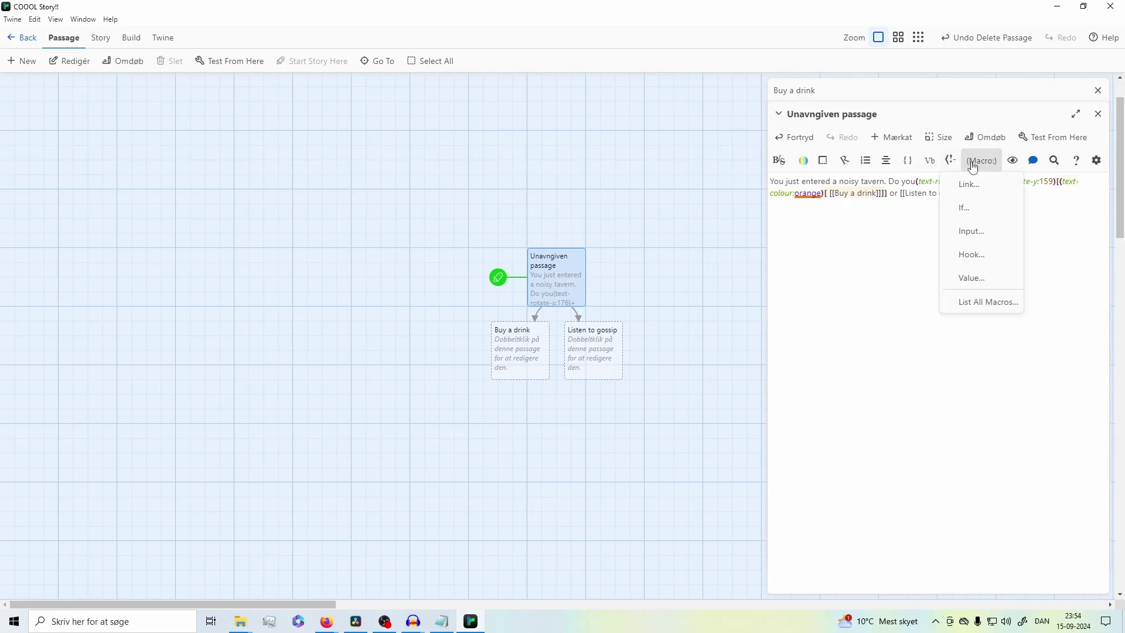
left_click(967, 279)
left_click(842, 185)
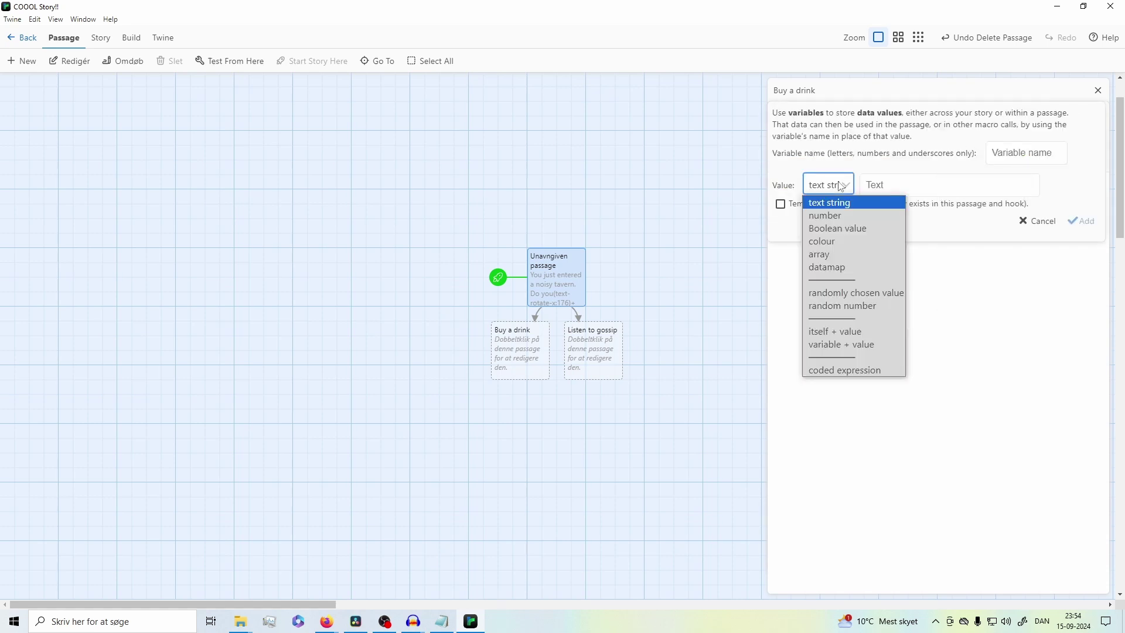
left_click(835, 217)
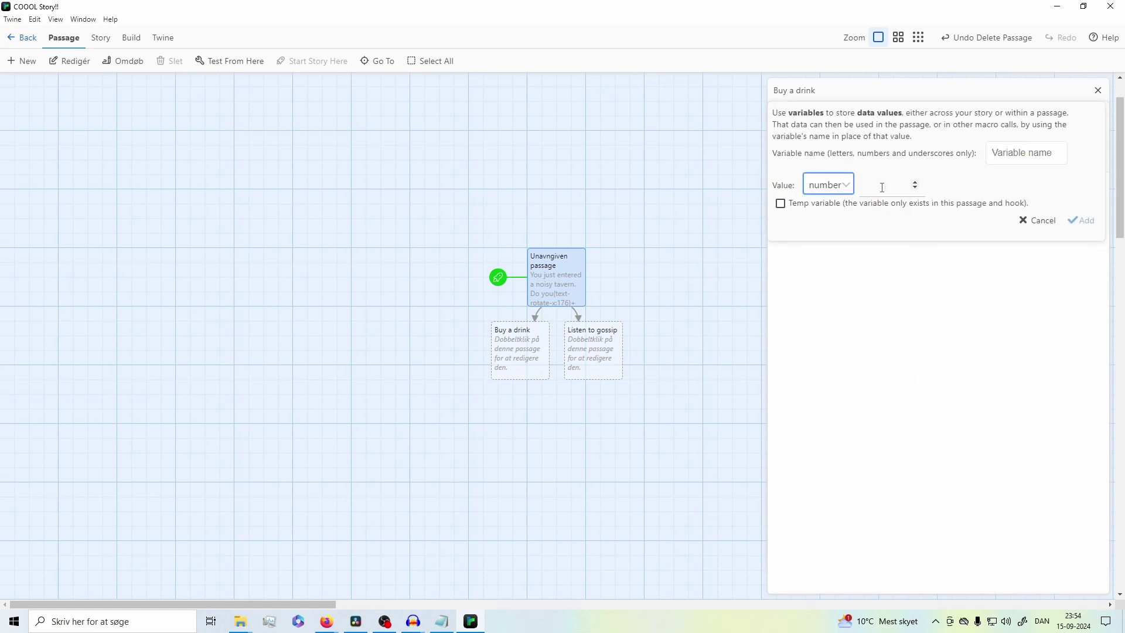
left_click(1012, 157)
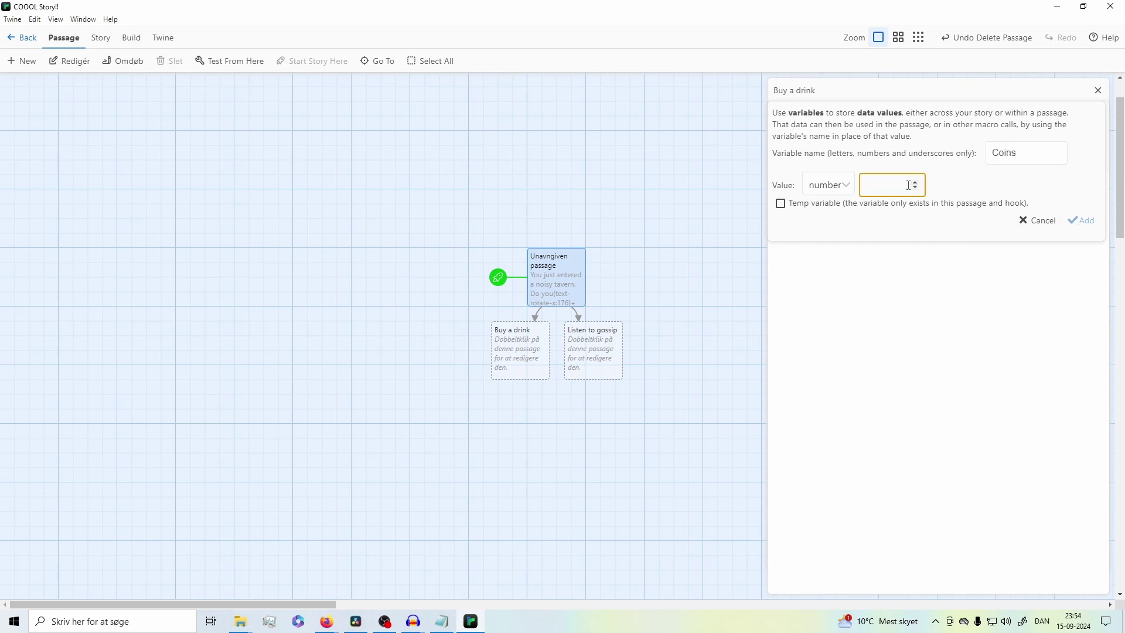
type("5")
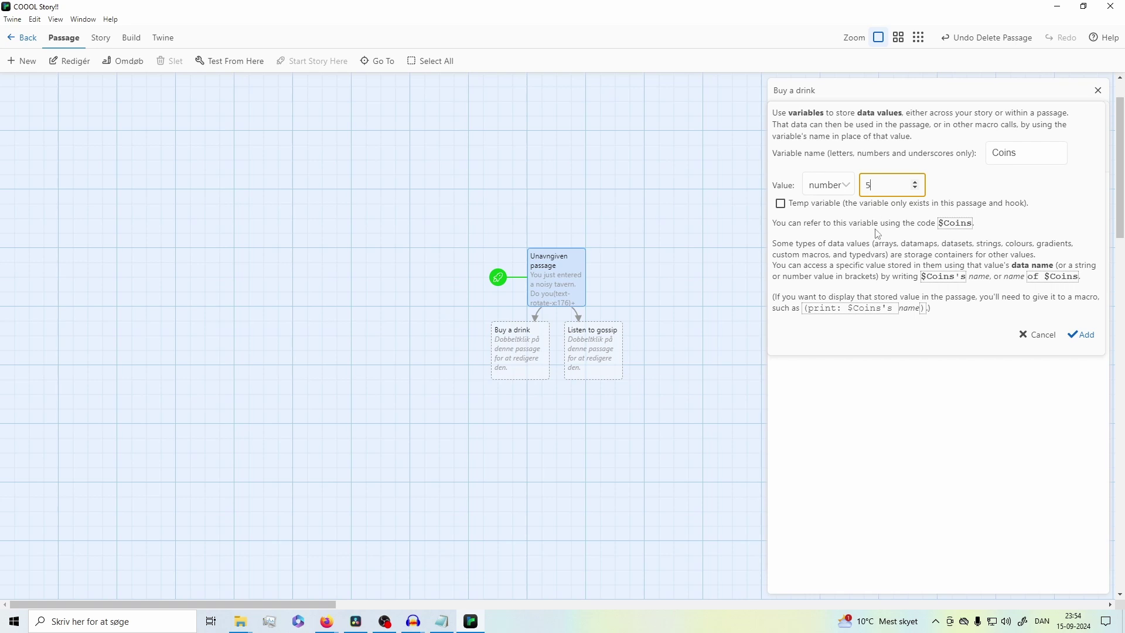
left_click(1082, 342)
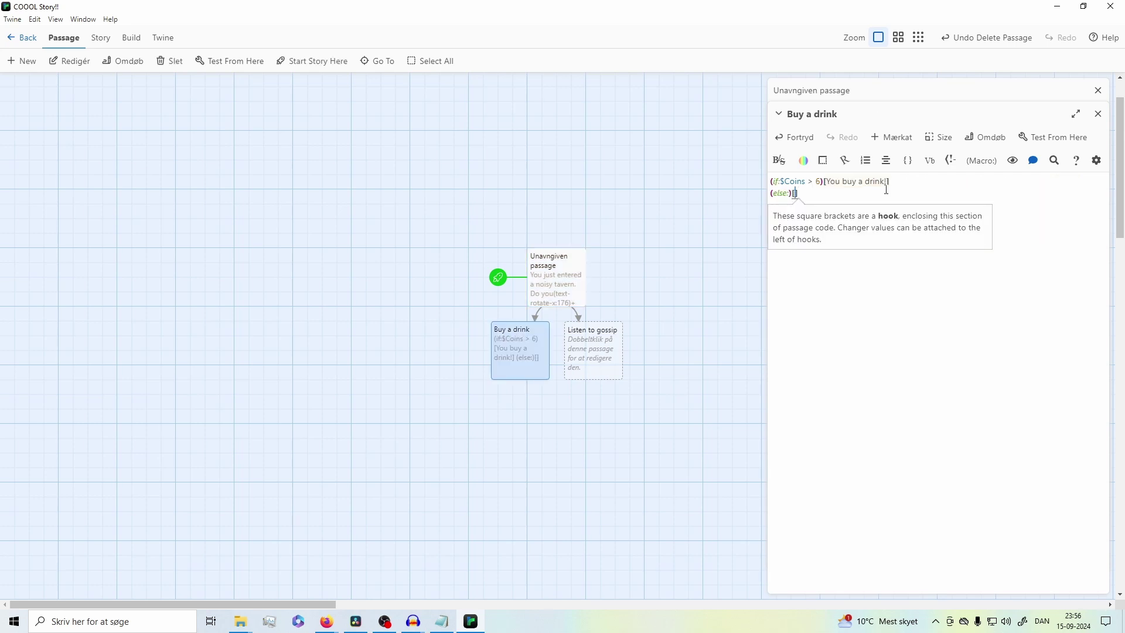
Step: Fill the else hook in the Buy a drink passage with "Sorry you do not have enough money!"
type("So")
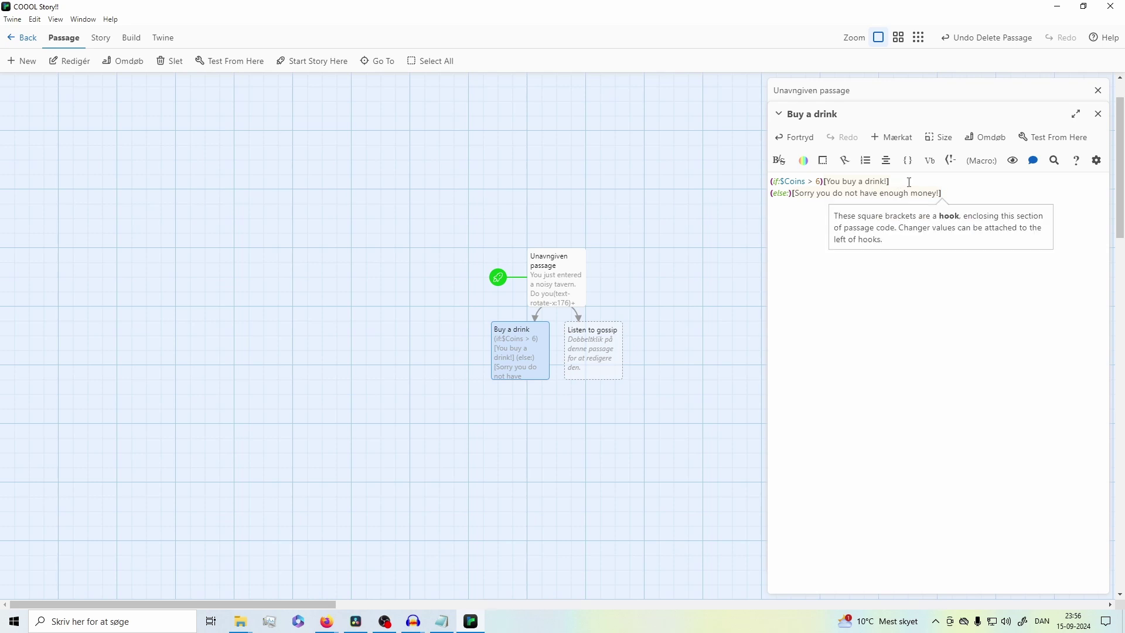
Step: Test the story from the starting passage, follow its Buy a drink link and highlight the resulting message
left_click(577, 288)
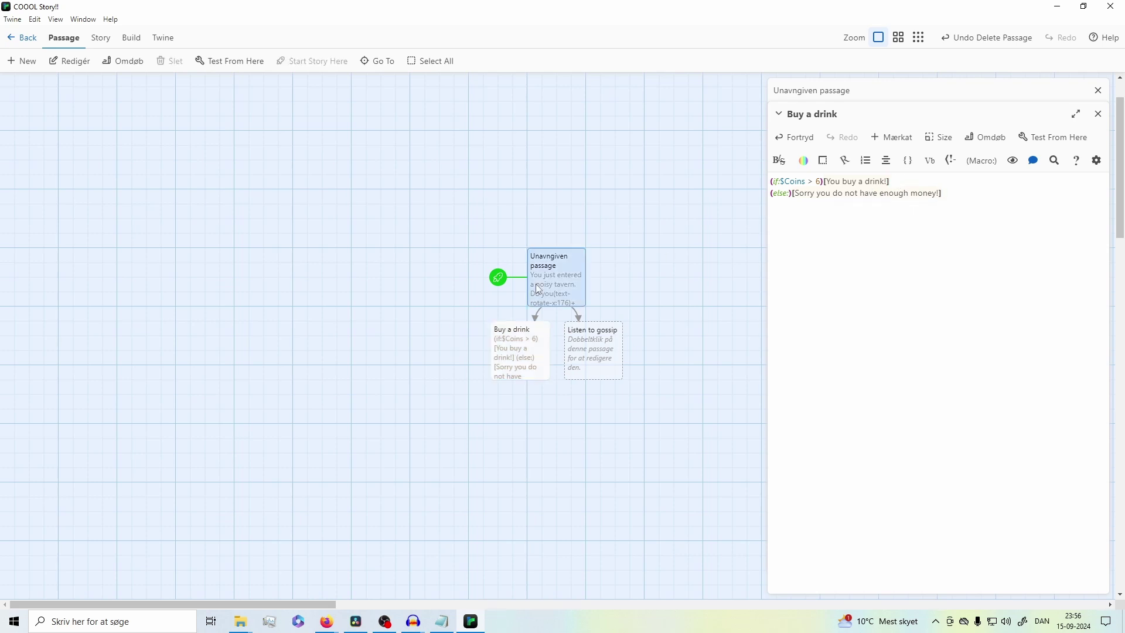
left_click(234, 62)
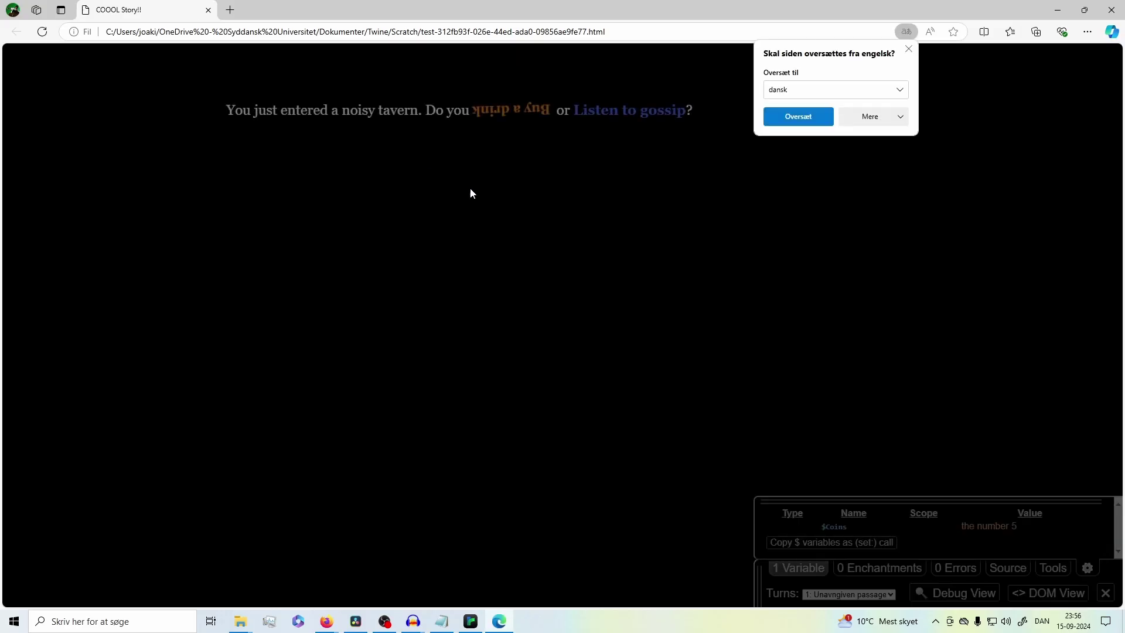
left_click(500, 108)
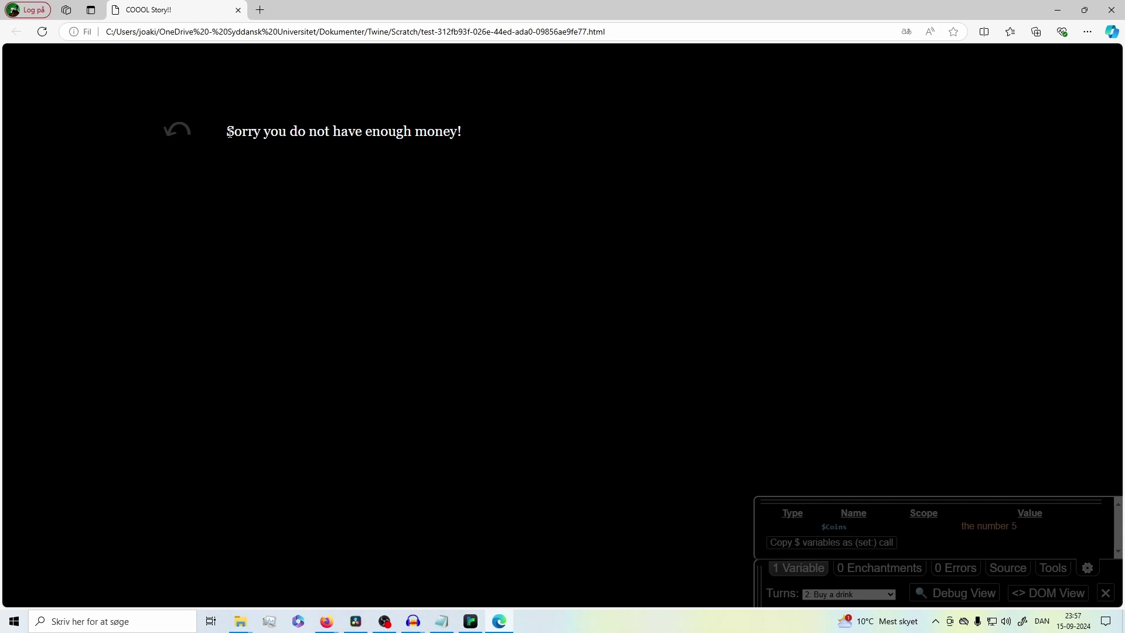
left_click_drag(228, 131, 436, 132)
left_click_drag(437, 132, 476, 133)
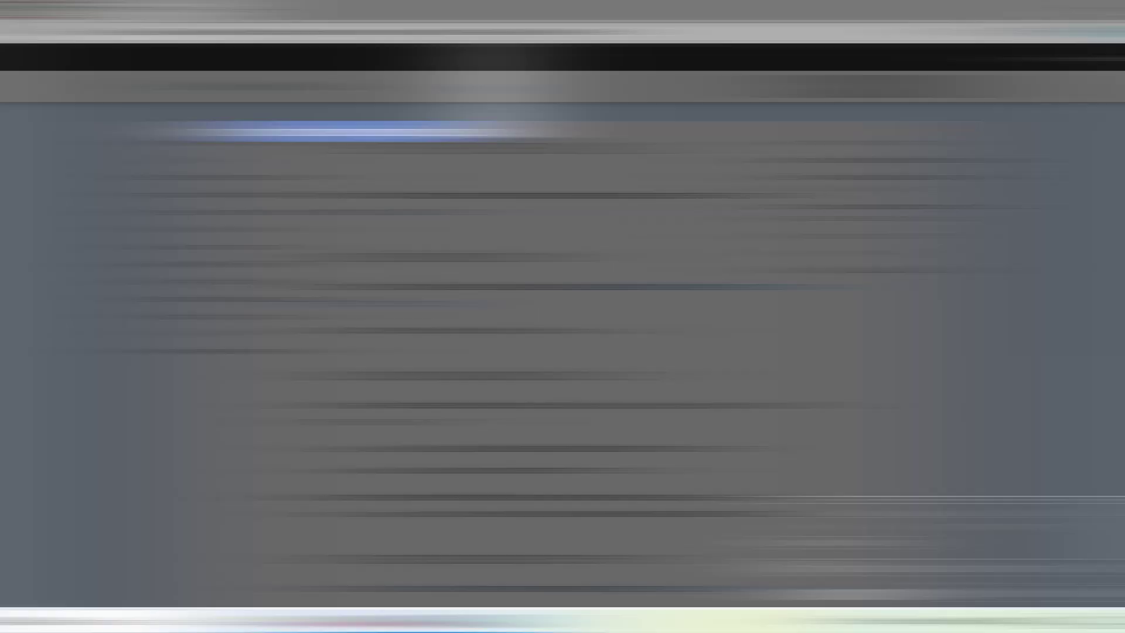
Step: Look through the Twine Cookbook home page in the browser and expand its Working with CSS section
middle_click(80, 185)
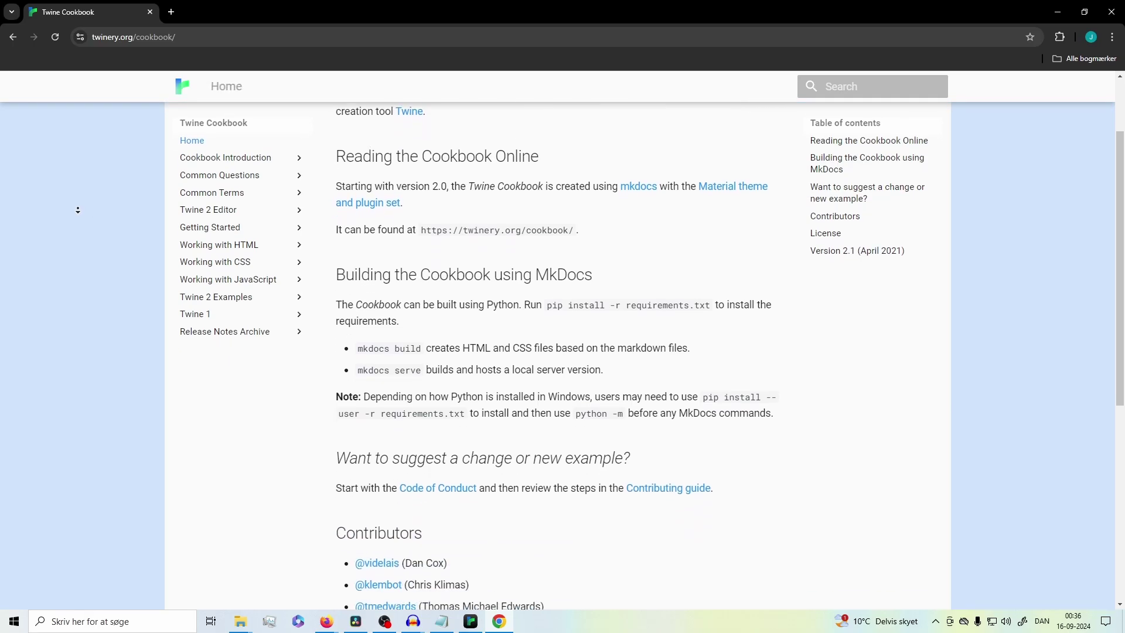
left_click(80, 215)
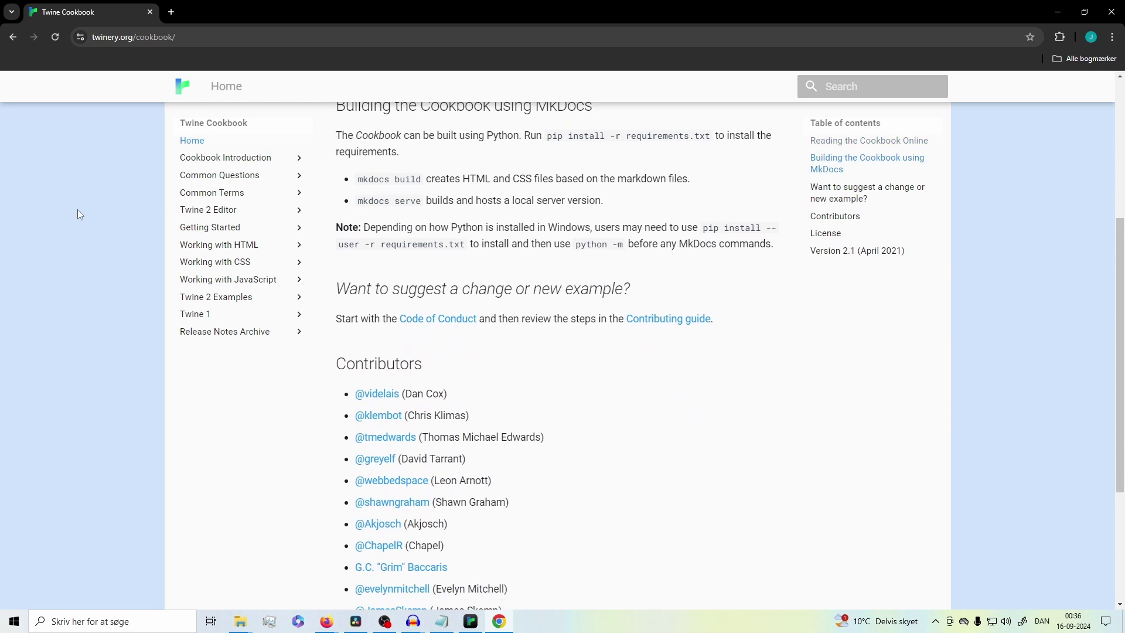
left_click(301, 264)
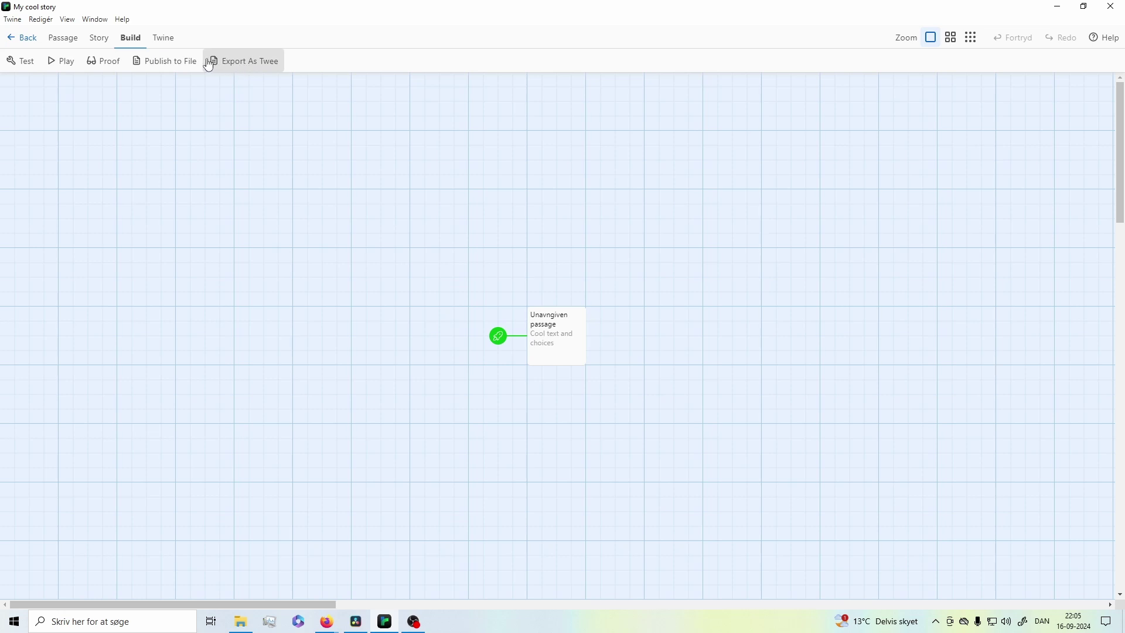
Step: Export the My cool story project as a Twee file
left_click(232, 61)
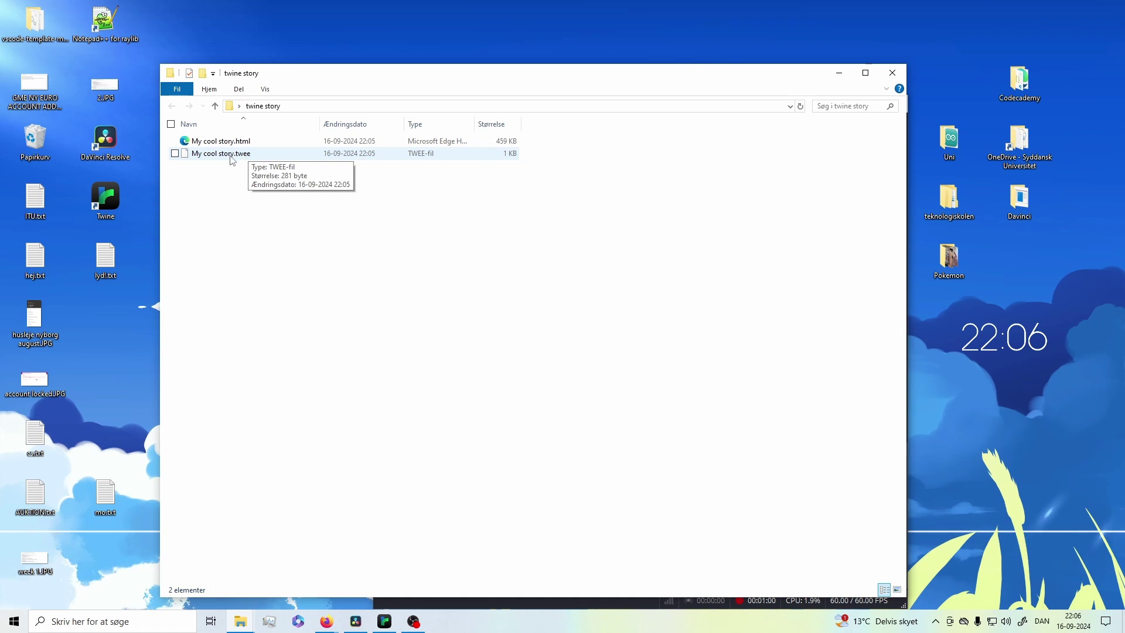
Step: Open My cool story.html from the twine story folder, check its passage text in the browser and close the window
double_click(258, 144)
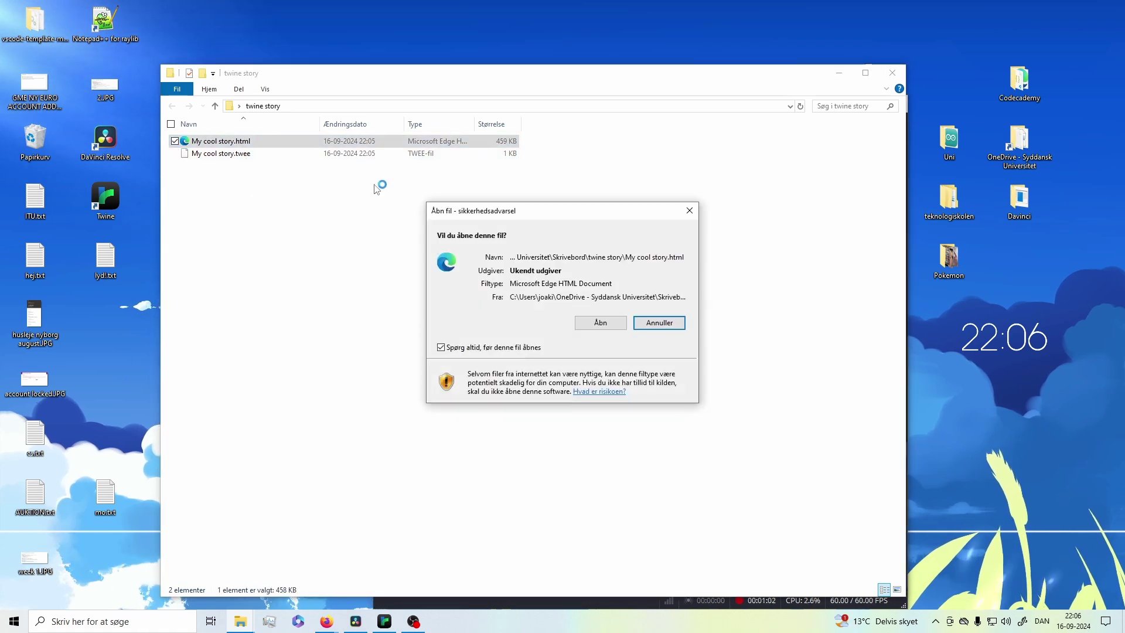
left_click(579, 324)
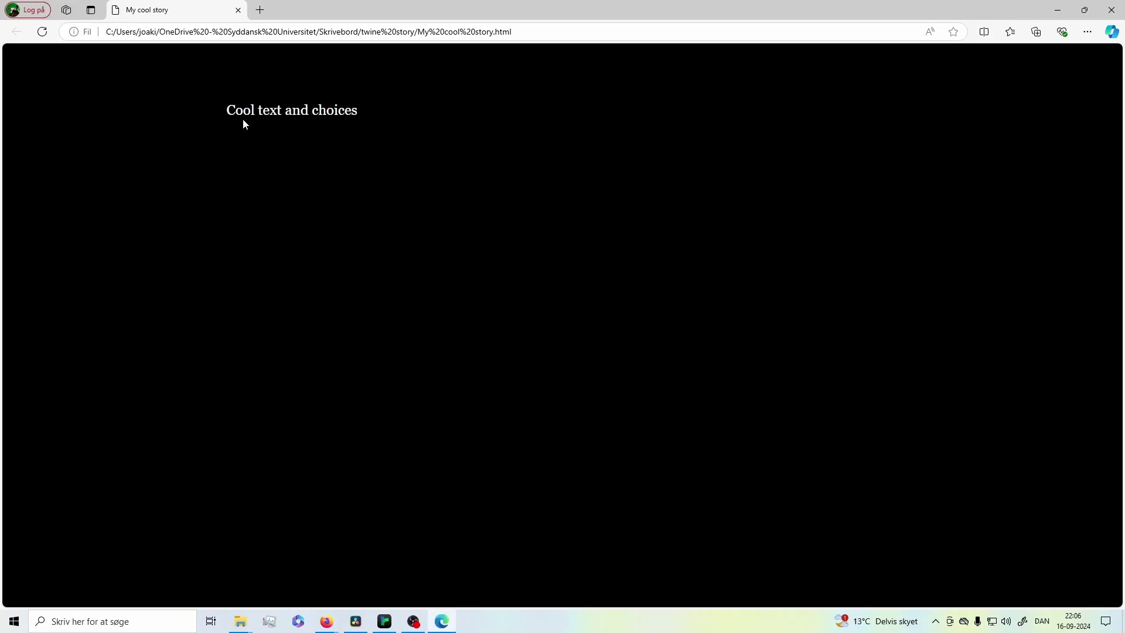
left_click_drag(227, 109, 365, 115)
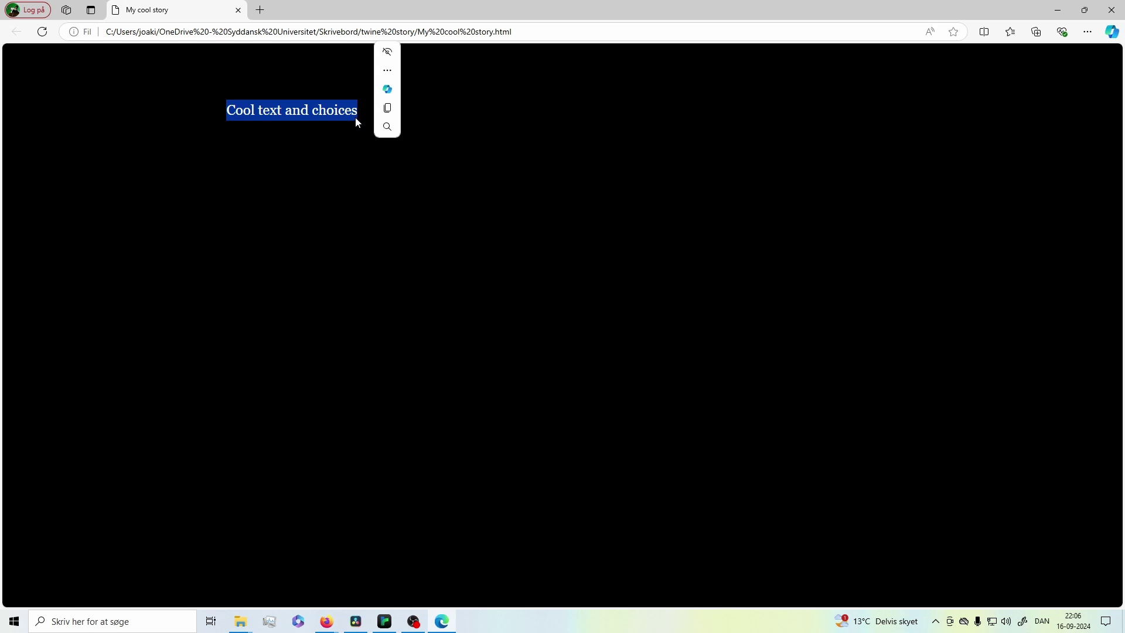
left_click(359, 125)
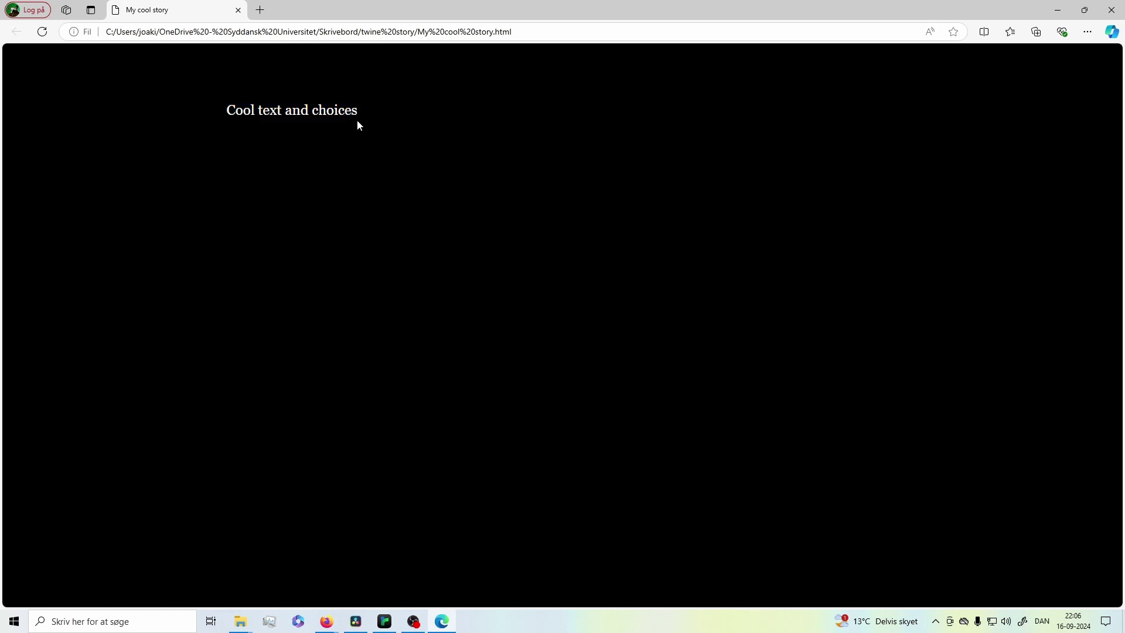
left_click(1112, 12)
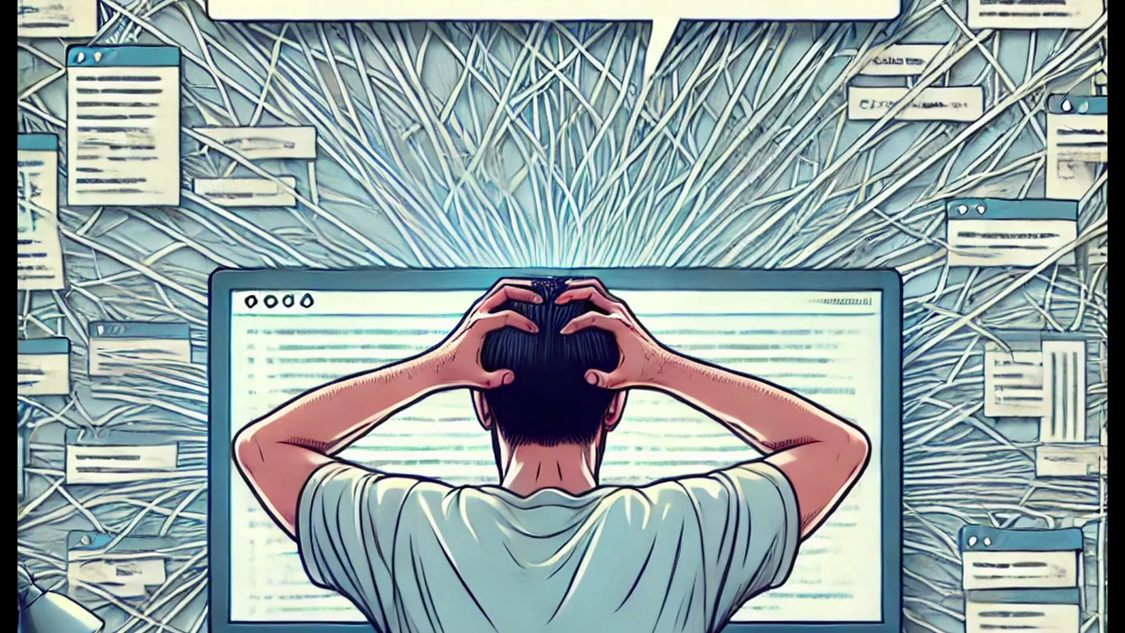